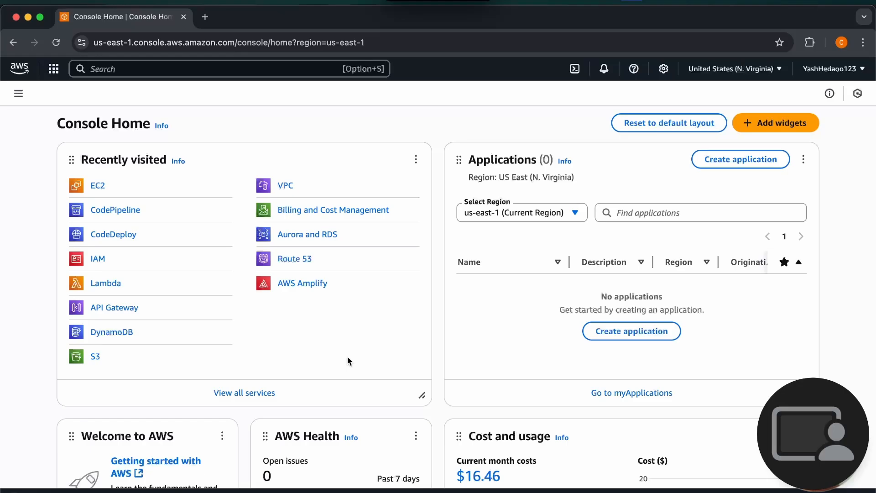
# Step: Switch to Safari and read the Amazon EC2 product page's introduction and the "Why Amazon EC2?" section
pyautogui.click(82, 491)
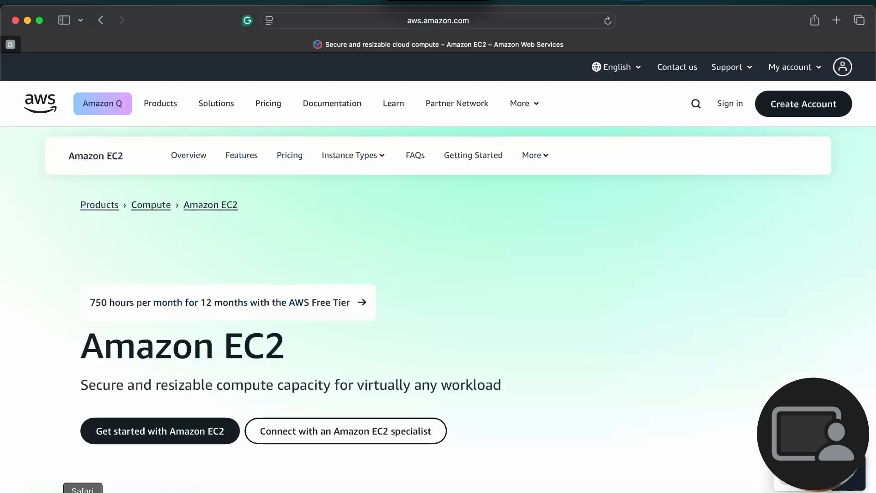
pyautogui.scroll(-2, 316, 272)
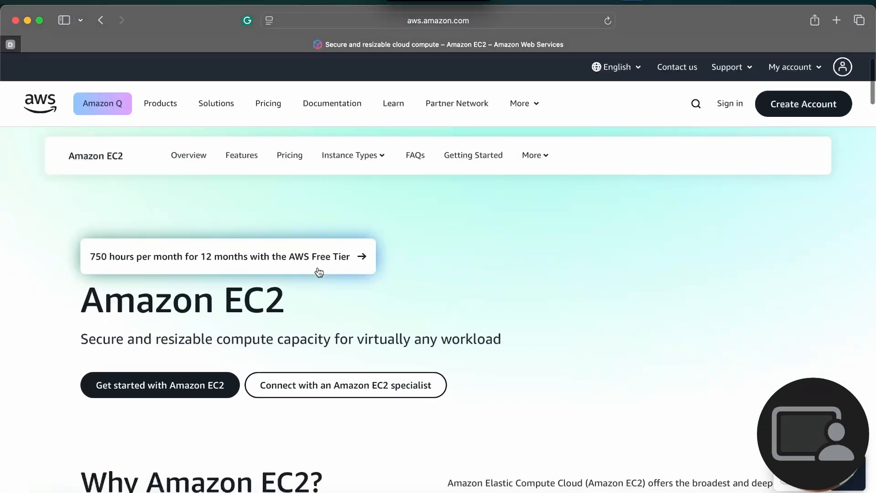
pyautogui.scroll(-2, 436, 231)
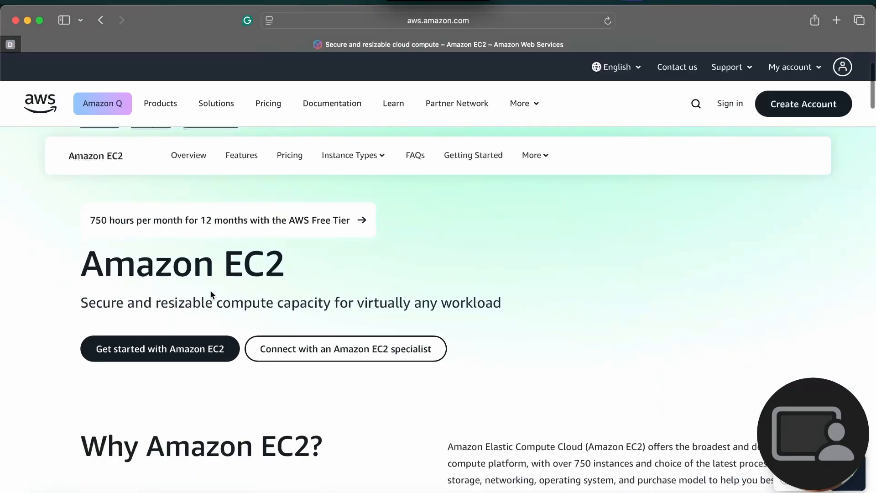
pyautogui.scroll(-2, 210, 291)
pyautogui.scroll(-5, 210, 292)
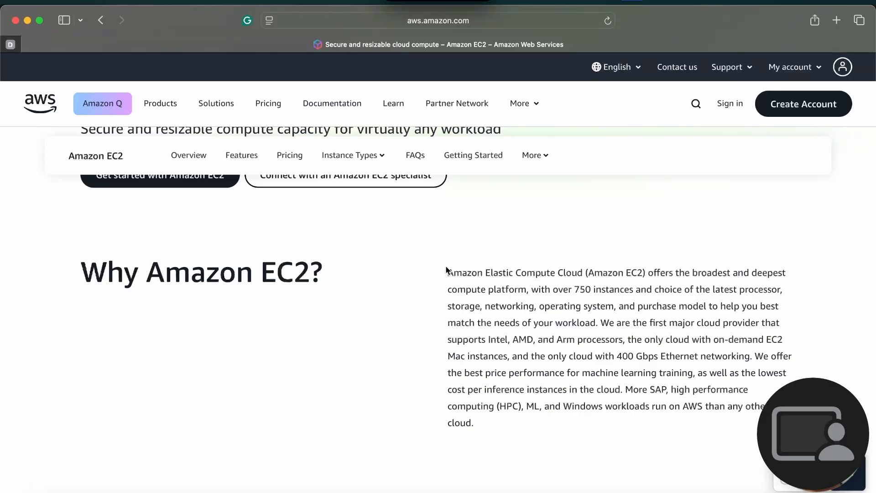
pyautogui.moveTo(677, 271); pyautogui.dragTo(643, 290)
pyautogui.scroll(-2, 543, 428)
# Step: Review the Benefits of Amazon EC2, covering SLA commitment, AWS Nitro System, performance and cost optimization, and AWS Migration Tools
pyautogui.scroll(-12, 543, 429)
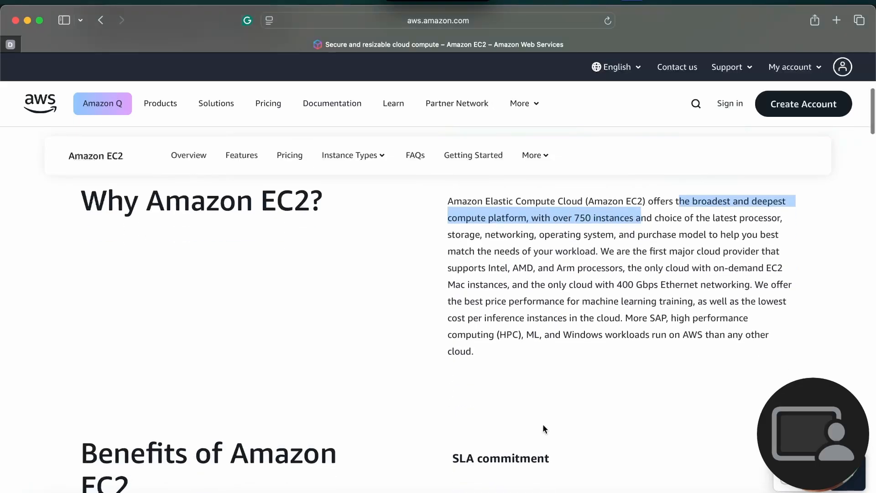
pyautogui.scroll(1, 543, 425)
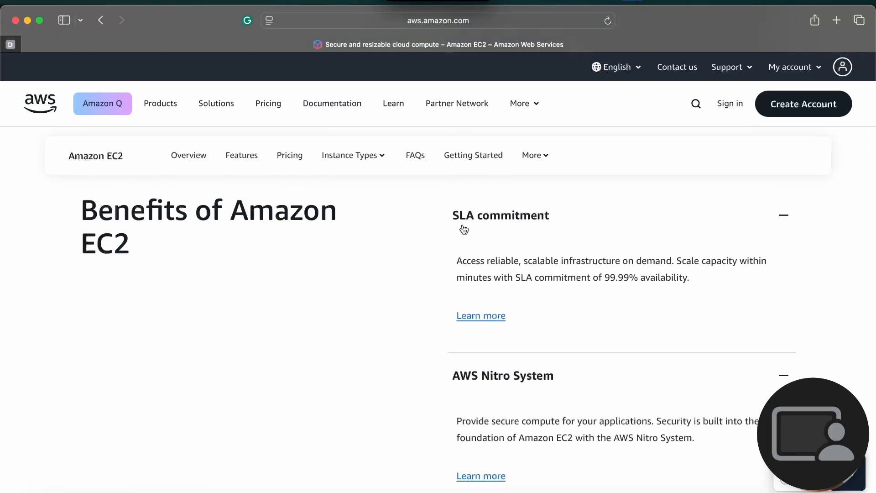
pyautogui.scroll(1, 464, 229)
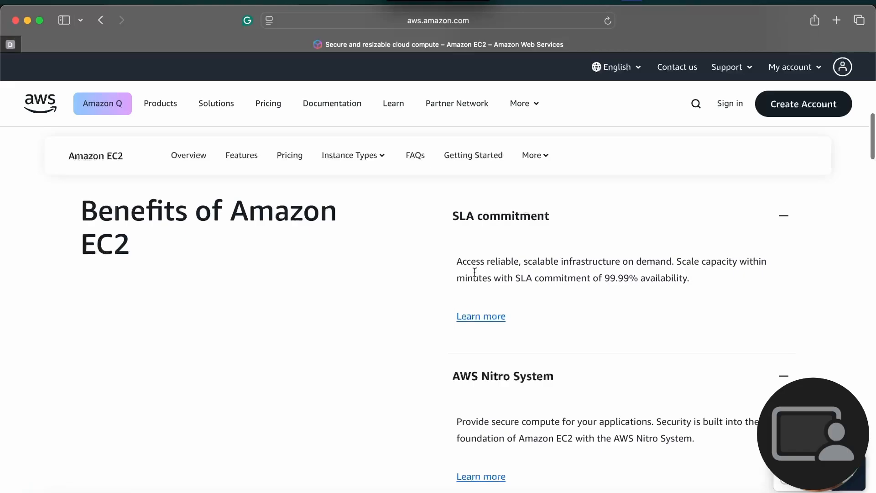
pyautogui.moveTo(474, 272); pyautogui.dragTo(447, 273)
pyautogui.click(420, 289)
pyautogui.scroll(-1, 420, 289)
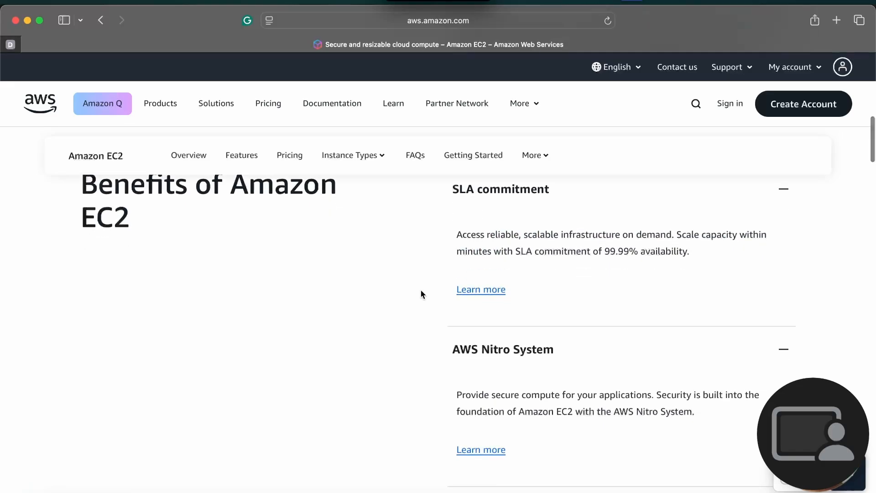
pyautogui.scroll(-2, 420, 289)
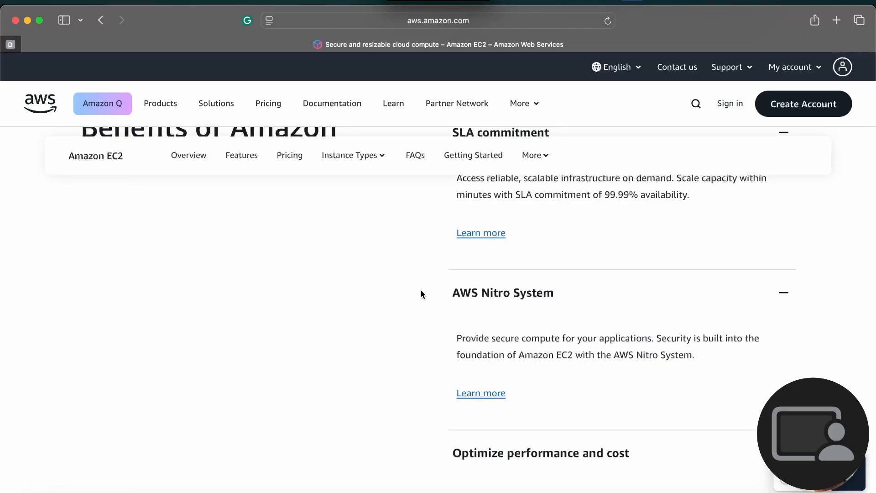
pyautogui.scroll(-3, 420, 294)
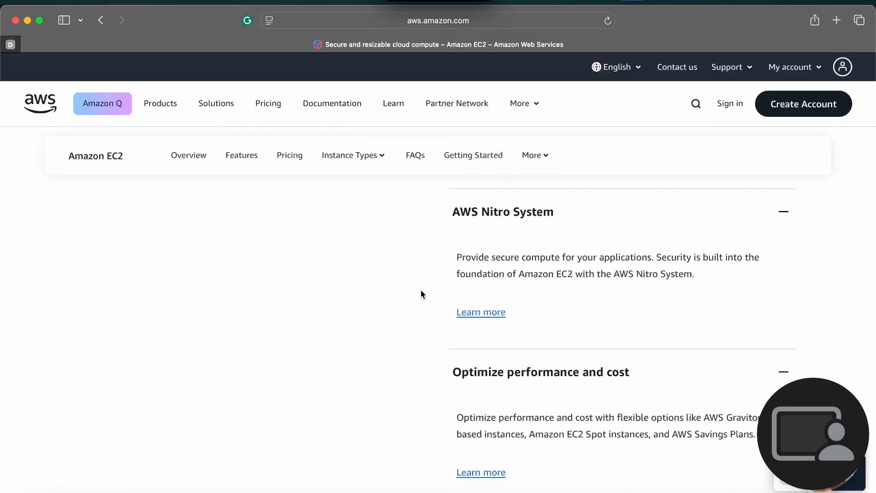
pyautogui.scroll(-3, 420, 294)
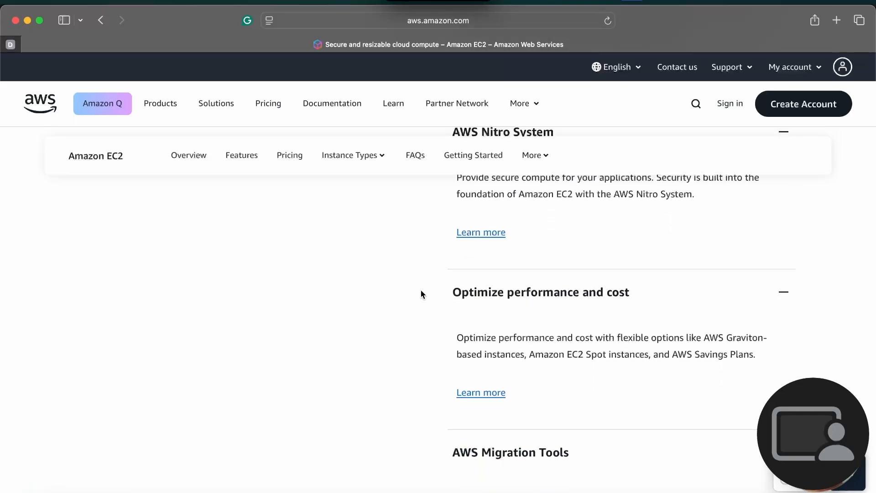
pyautogui.scroll(-2, 421, 294)
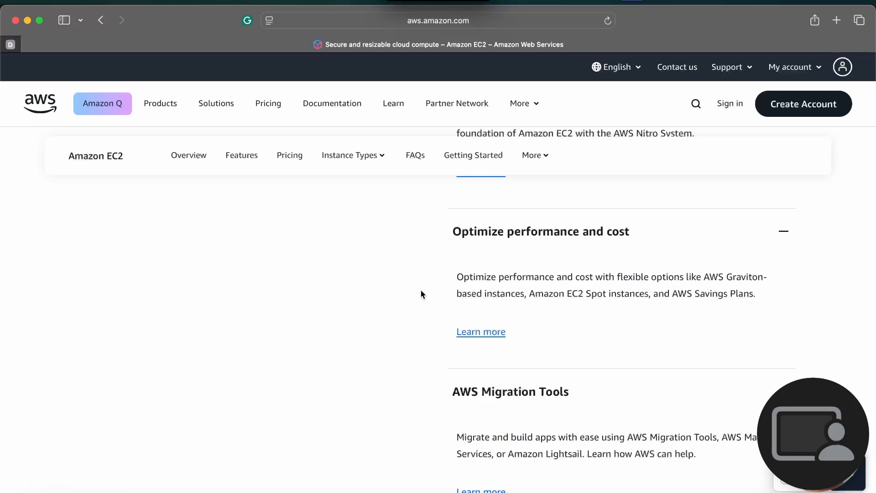
pyautogui.scroll(-2, 421, 292)
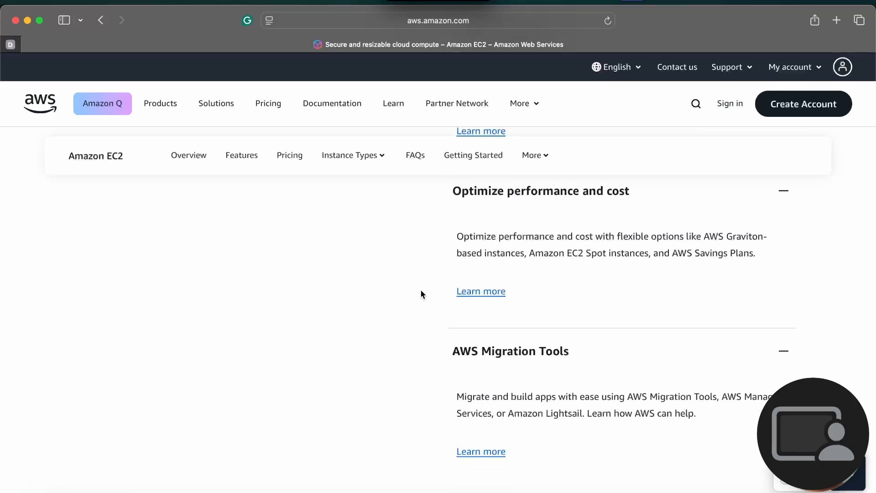
pyautogui.scroll(-3, 421, 294)
# Step: Examine the Amazon EC2 use cases, expanding cloud-native and enterprise applications and HPC applications, and look over the Customers section
pyautogui.scroll(-10, 421, 294)
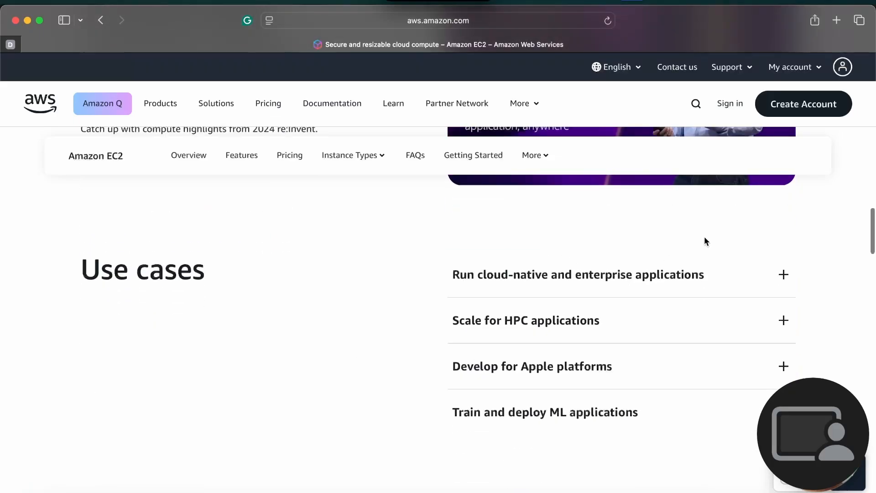
pyautogui.click(685, 273)
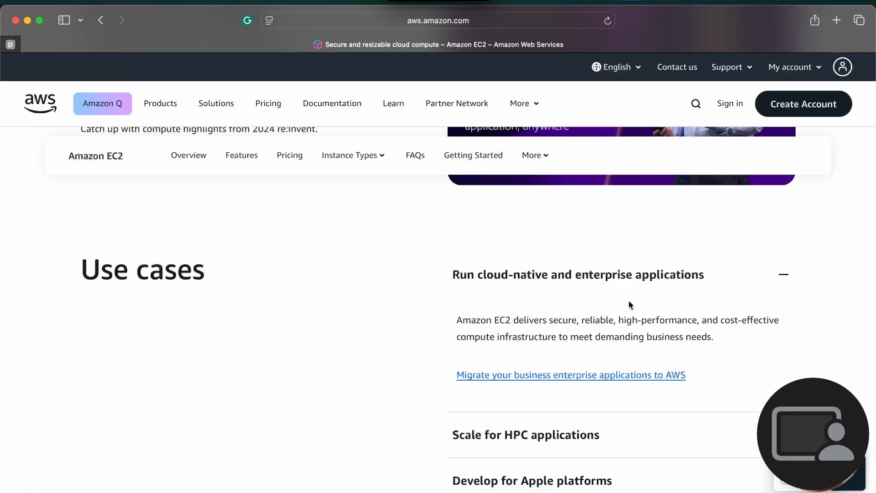
pyautogui.scroll(-3, 628, 305)
pyautogui.click(494, 387)
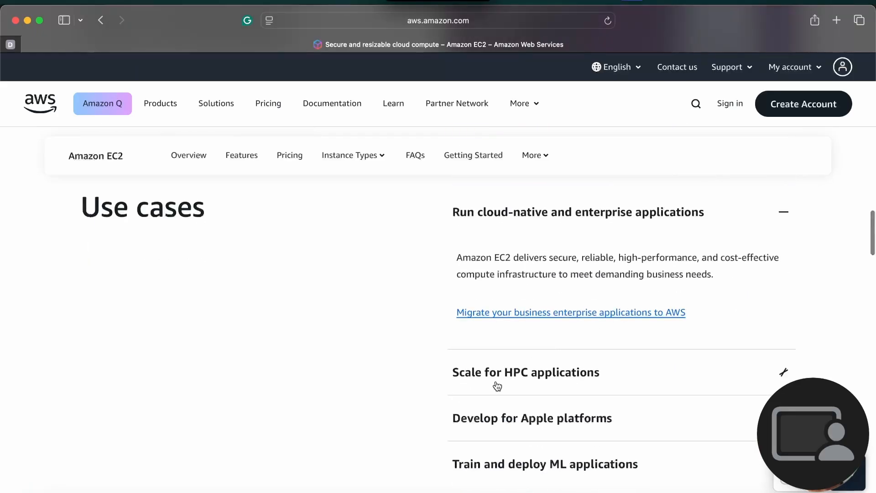
pyautogui.scroll(-3, 496, 386)
pyautogui.scroll(-5, 496, 384)
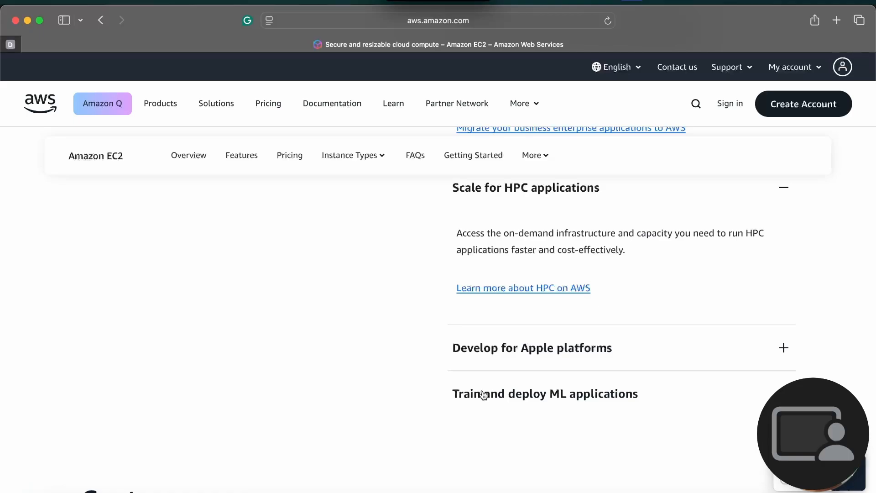
pyautogui.scroll(-2, 405, 444)
pyautogui.scroll(-3, 405, 445)
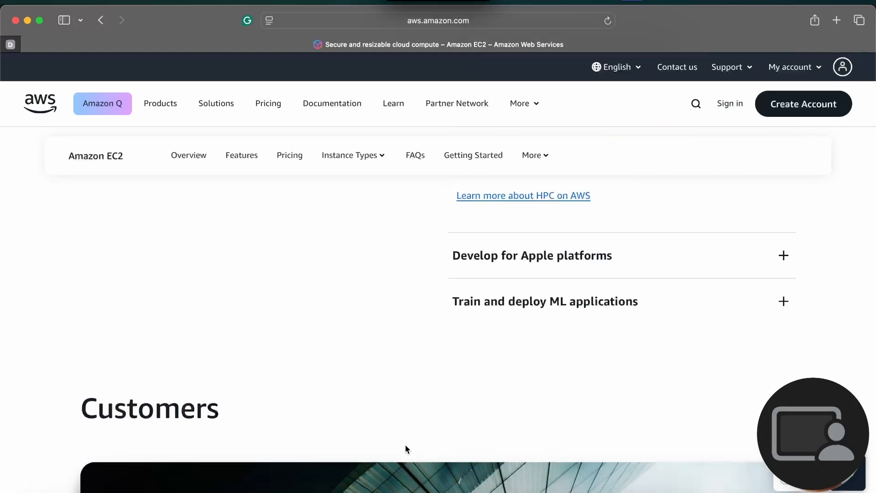
pyautogui.scroll(-10, 405, 445)
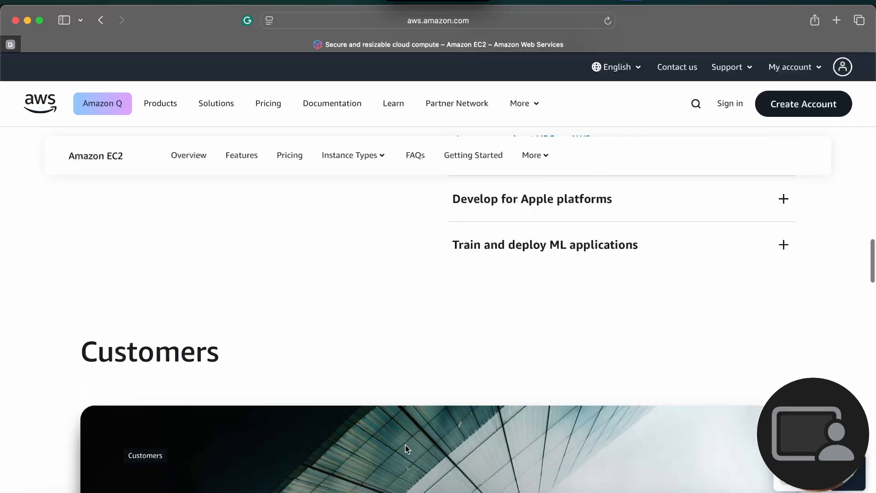
pyautogui.scroll(-6, 405, 445)
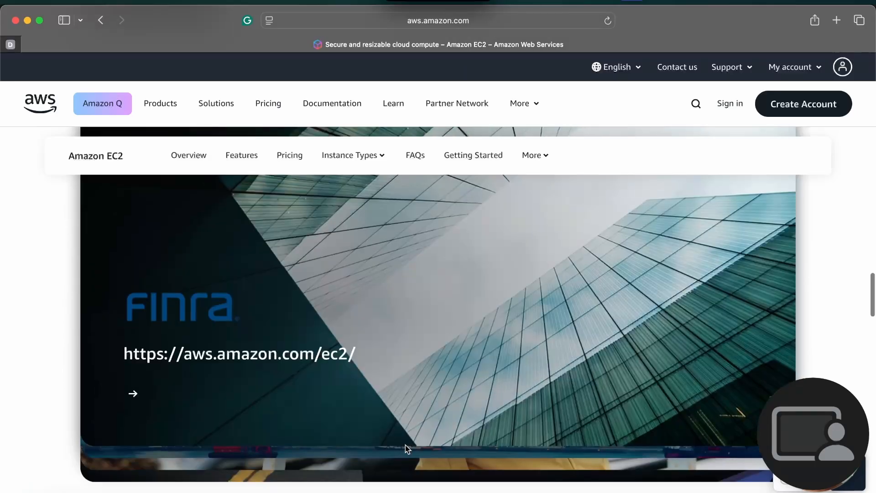
pyautogui.scroll(15, 406, 449)
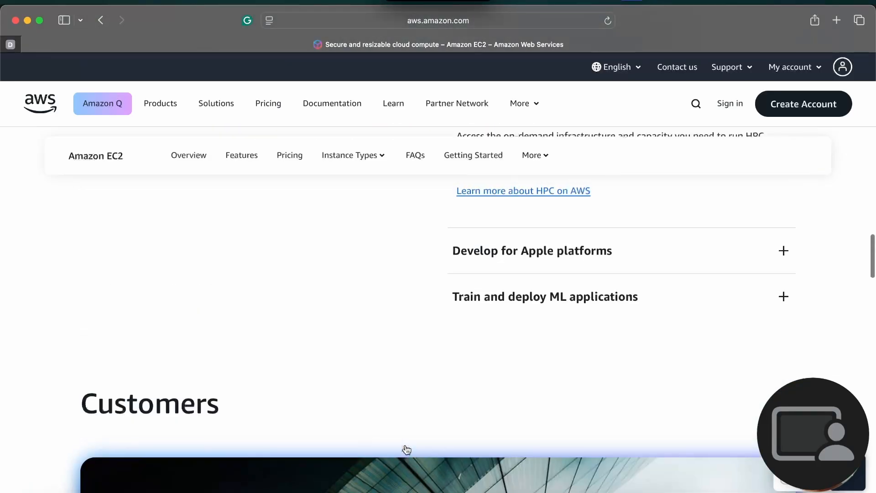
pyautogui.scroll(15, 407, 449)
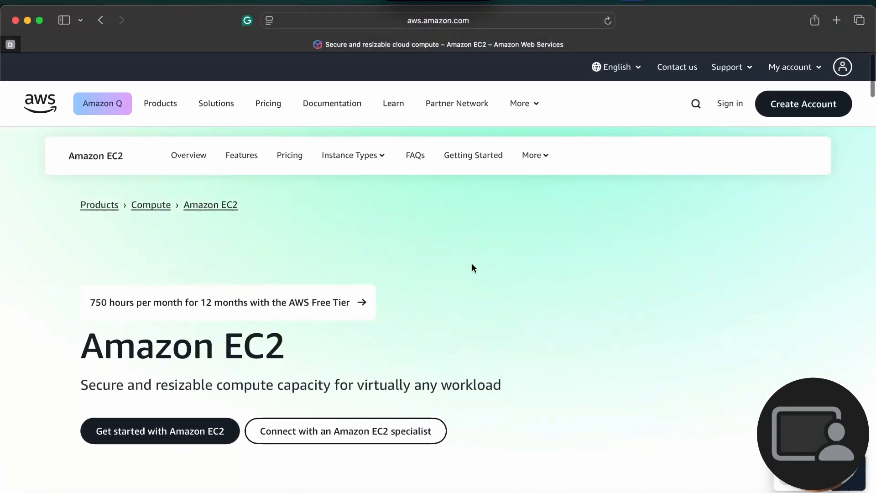
# Step: Switch back to the AWS console in Chrome and open the EC2 form for launching a new instance
pyautogui.click(179, 431)
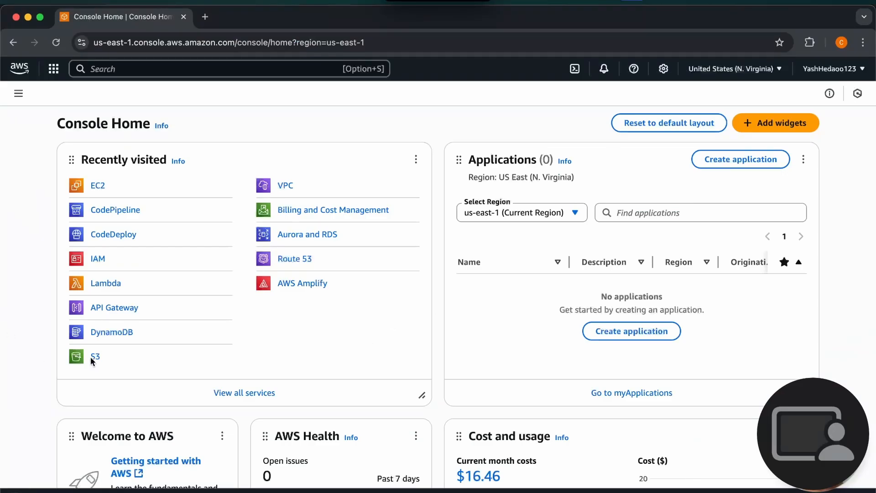
pyautogui.click(97, 186)
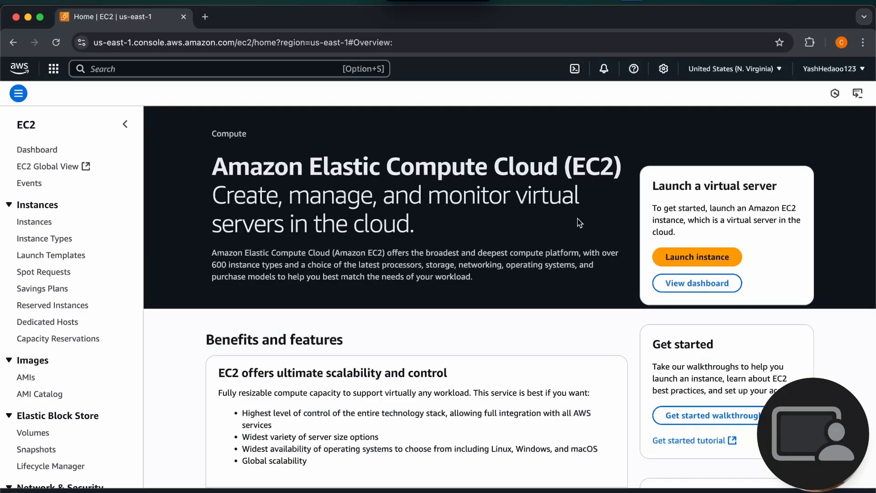
pyautogui.click(667, 258)
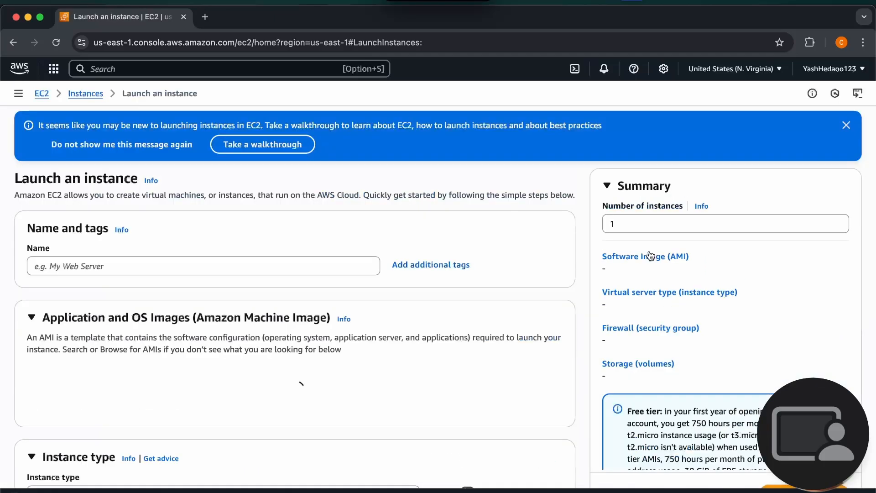
# Step: Name the new instance ec2-practical
pyautogui.click(275, 264)
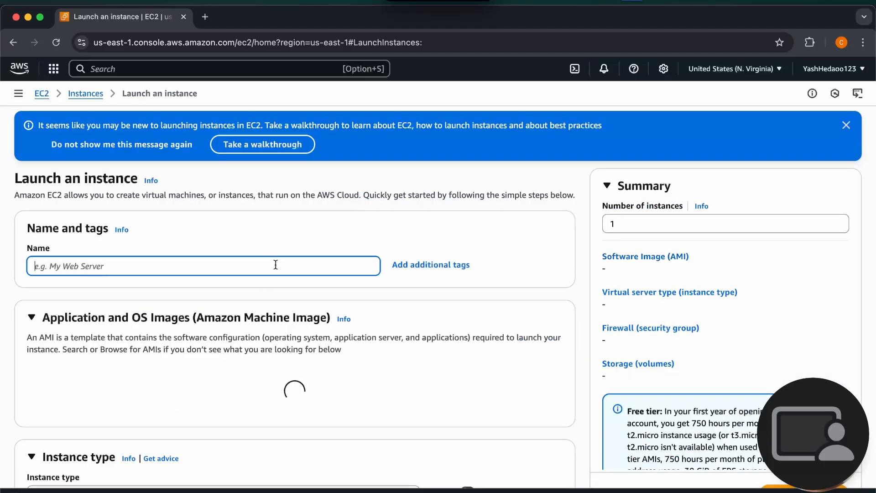
pyautogui.write('ec2')
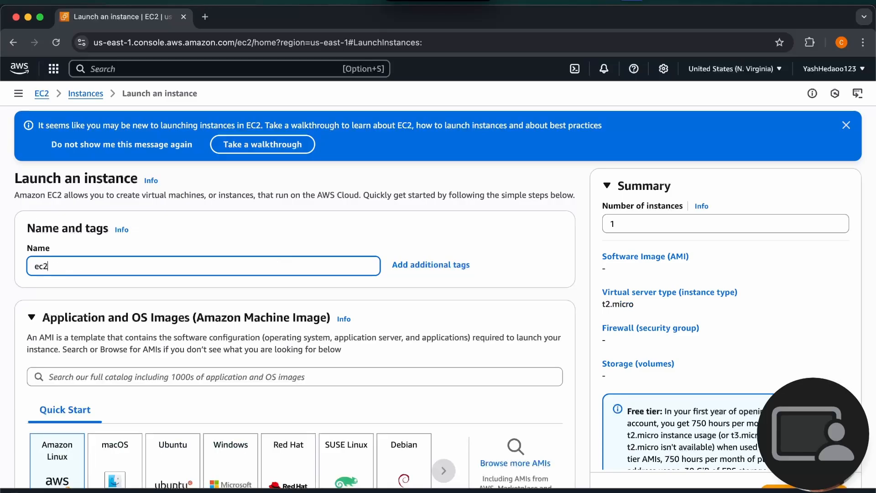
pyautogui.write('-pract')
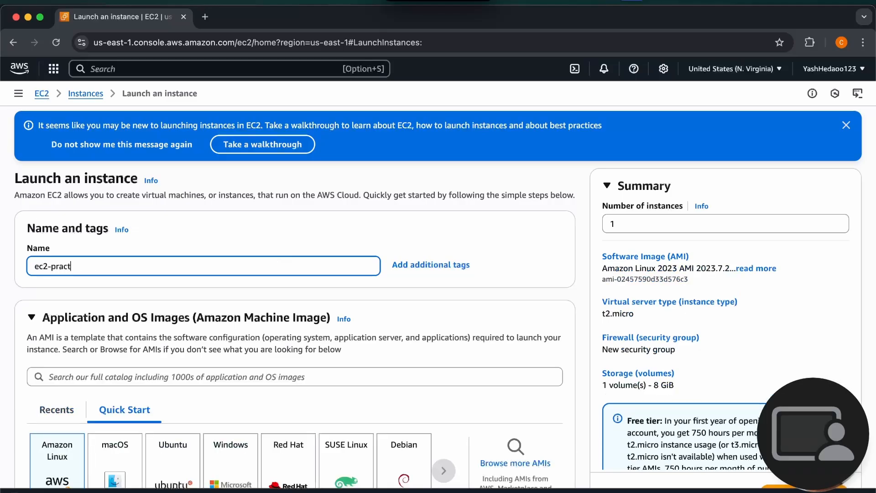
pyautogui.write('ical')
# Step: Choose Ubuntu as the operating system image for the instance from the Quick Start options
pyautogui.scroll(-1, 270, 318)
pyautogui.scroll(-2, 270, 318)
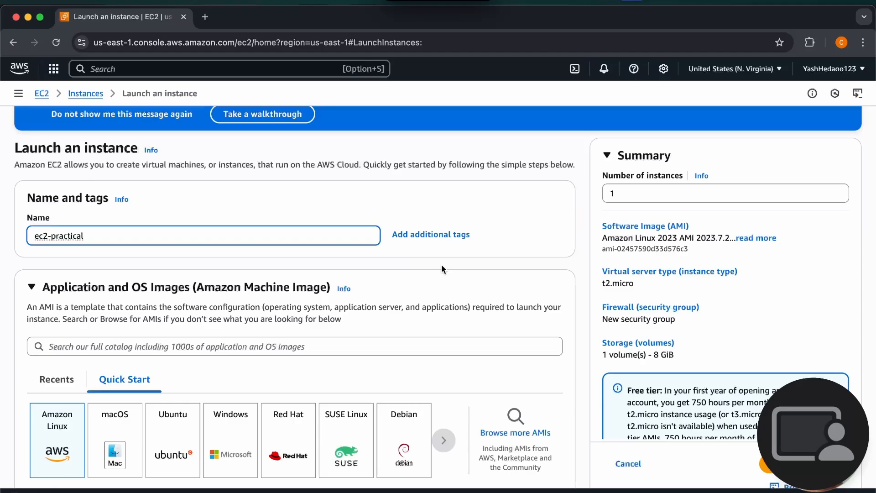
pyautogui.scroll(-5, 310, 300)
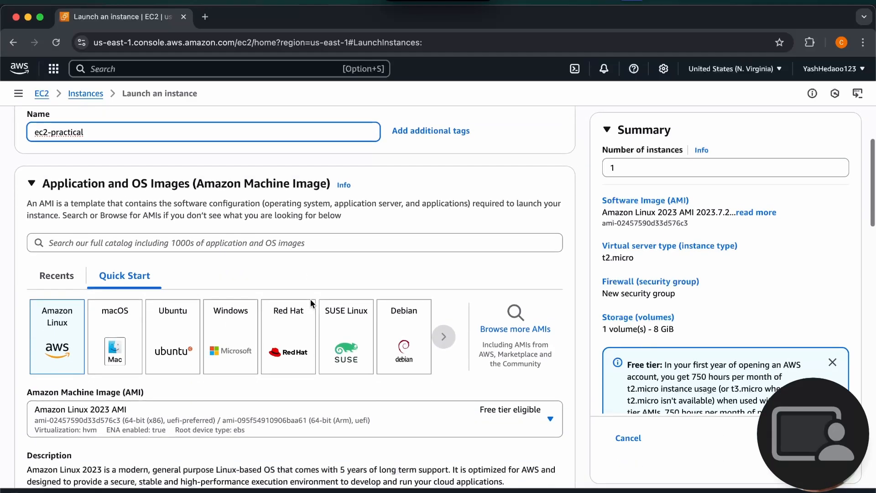
pyautogui.scroll(-2, 101, 358)
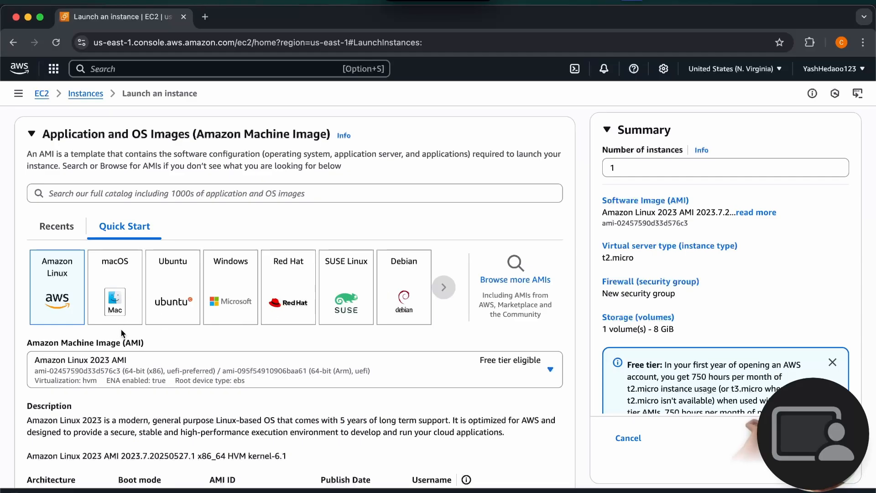
pyautogui.click(168, 291)
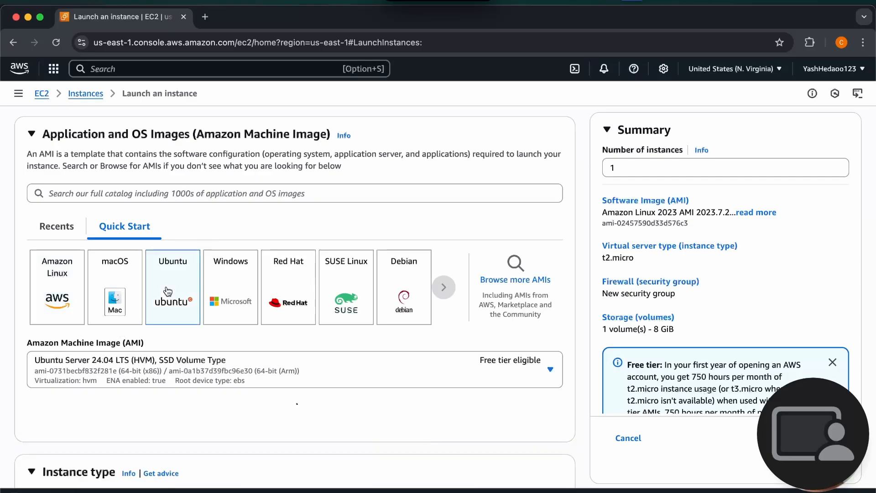
# Step: Pick Ubuntu Server 22.04 LTS (HVM), SSD Volume Type as the AMI and dismiss the settings-change dialog without confirming it
pyautogui.scroll(-2, 168, 291)
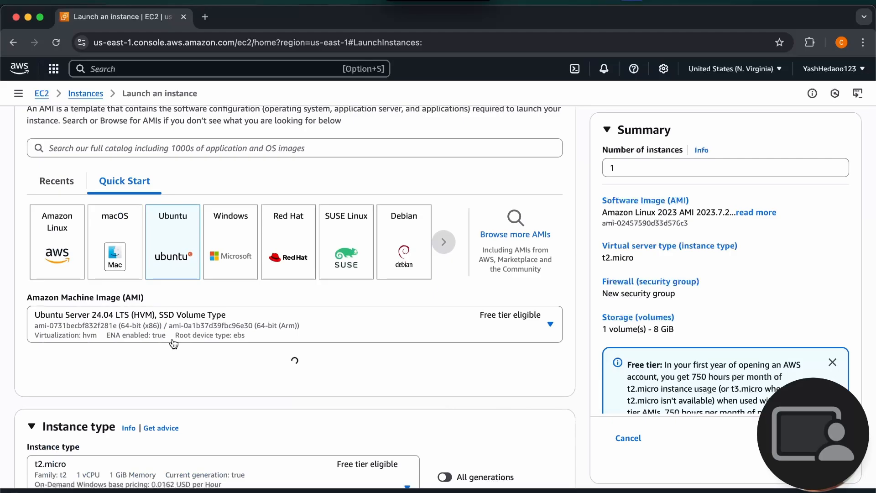
pyautogui.scroll(-2, 178, 378)
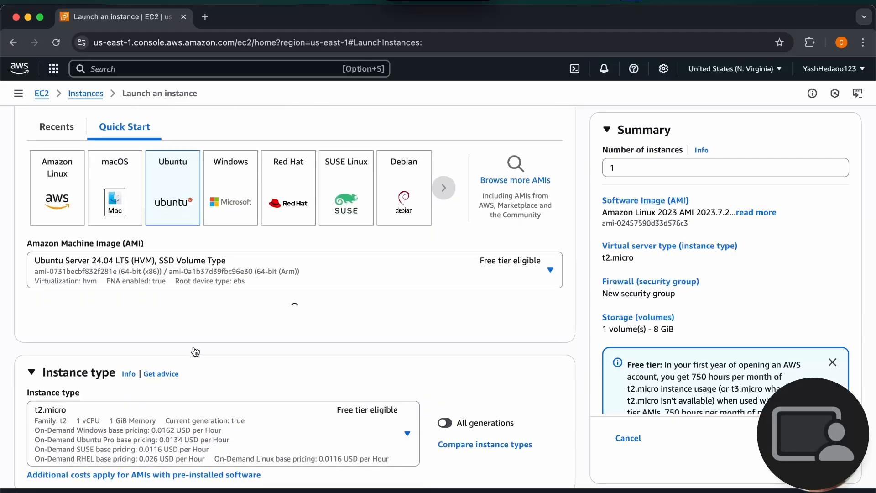
pyautogui.click(47, 274)
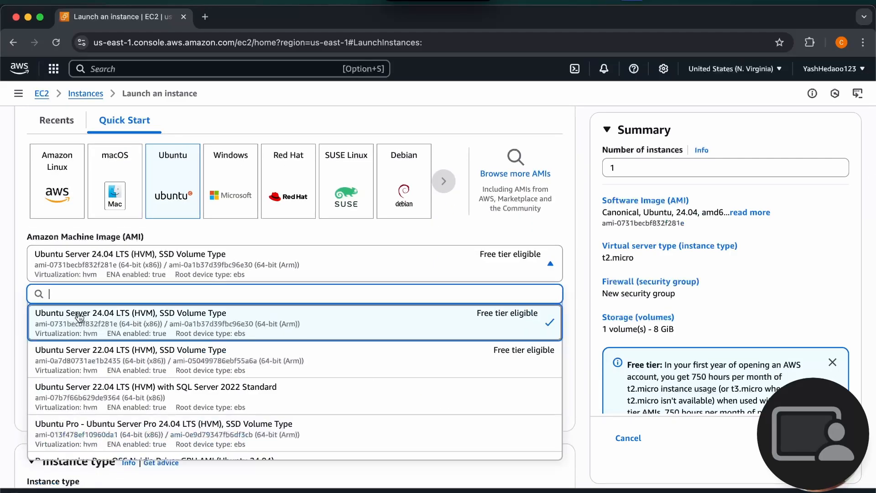
pyautogui.click(190, 357)
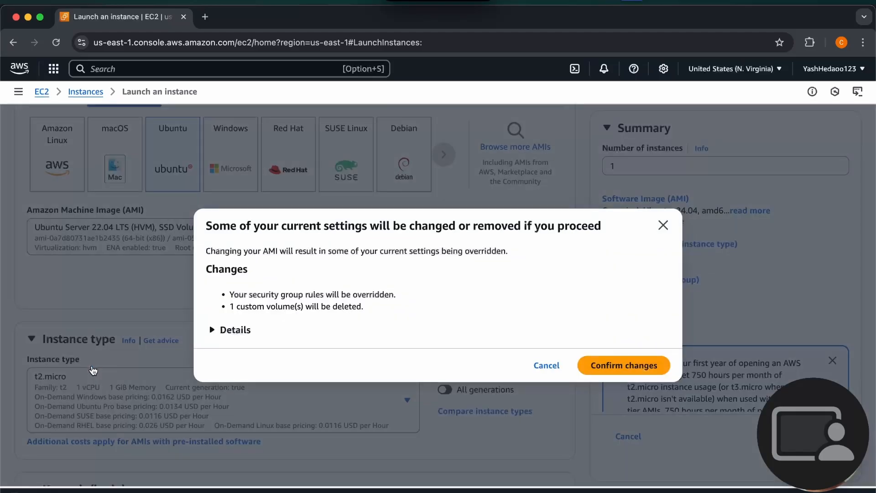
pyautogui.click(664, 228)
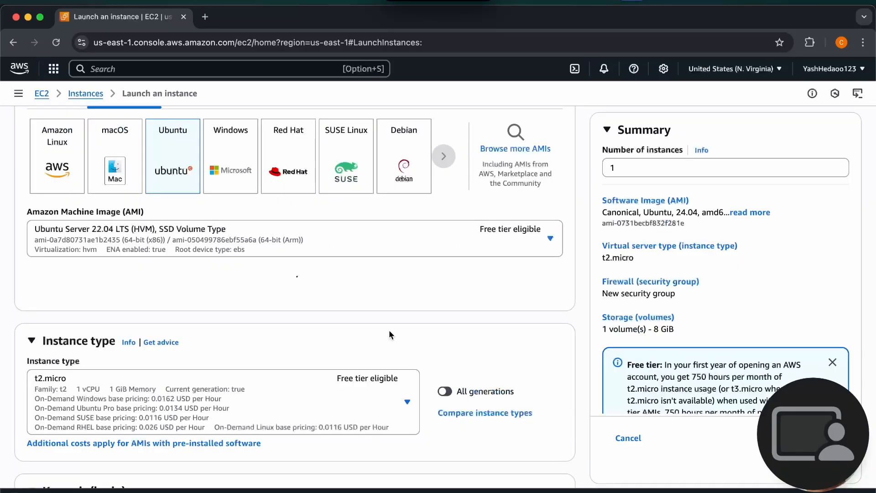
# Step: Examine the available instance types, comparing vCPU, memory and hourly pricing across the t2 family, and close the list without changing the t2.micro selection
pyautogui.scroll(-3, 342, 301)
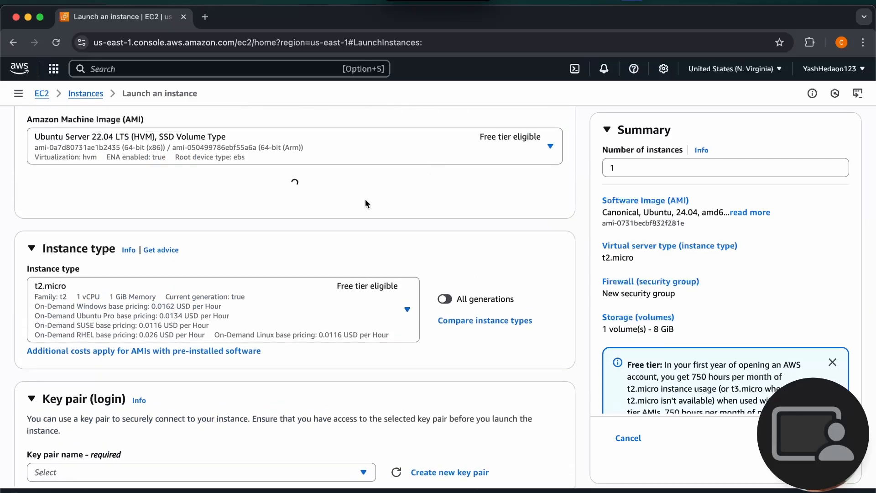
pyautogui.scroll(-2, 300, 259)
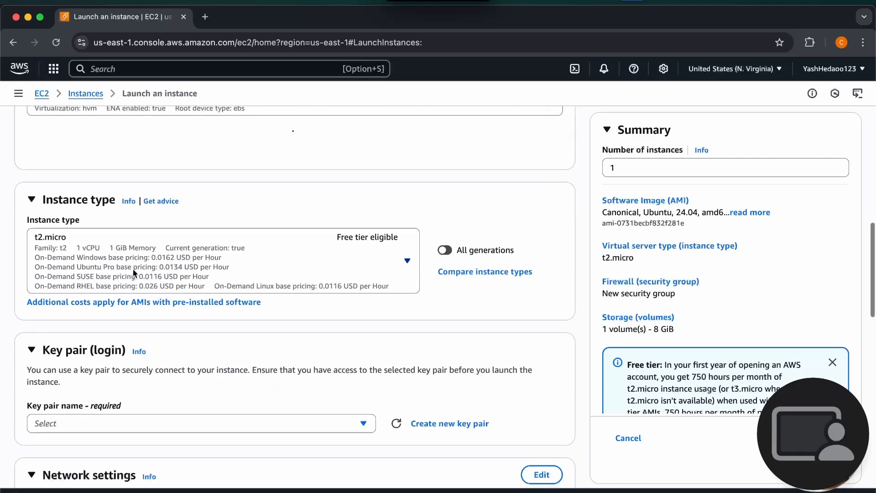
pyautogui.click(84, 262)
pyautogui.scroll(-2, 59, 364)
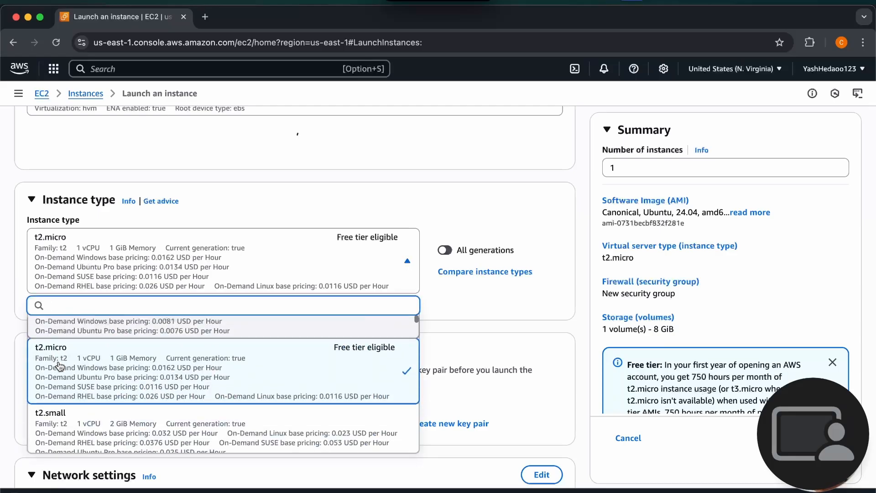
pyautogui.scroll(1, 59, 364)
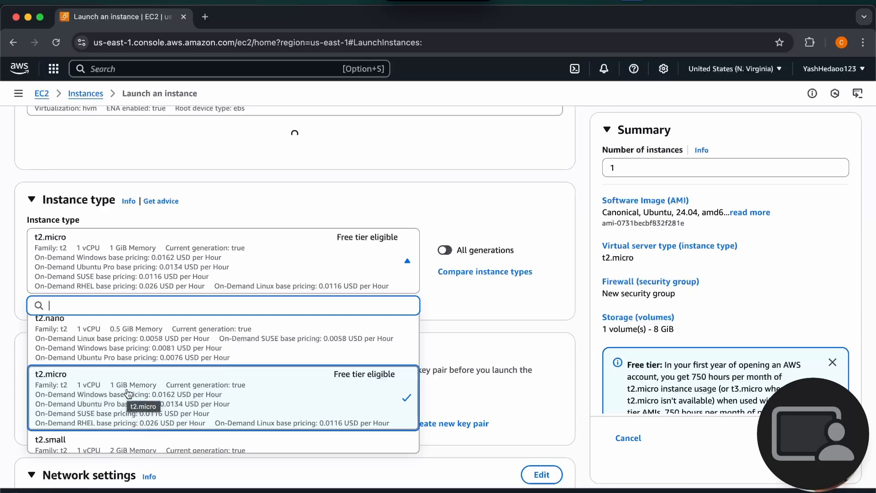
pyautogui.click(439, 333)
pyautogui.scroll(-3, 440, 334)
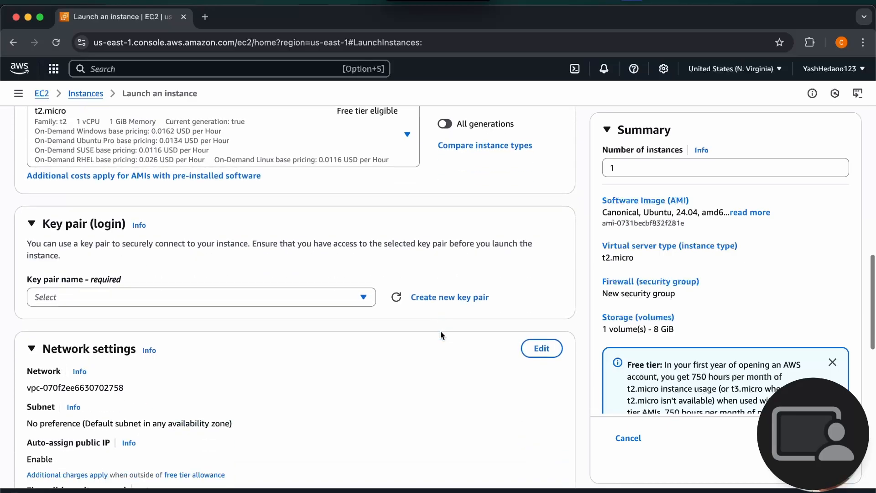
pyautogui.scroll(1, 440, 330)
pyautogui.click(380, 172)
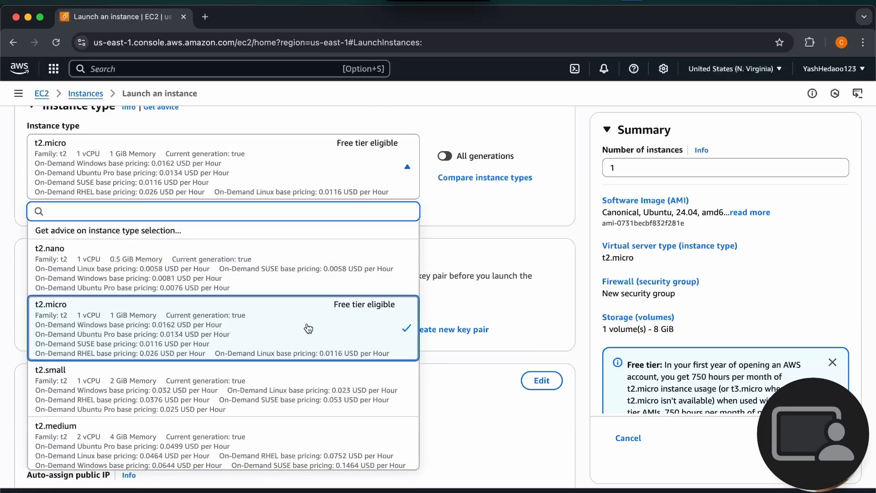
pyautogui.scroll(1, 308, 329)
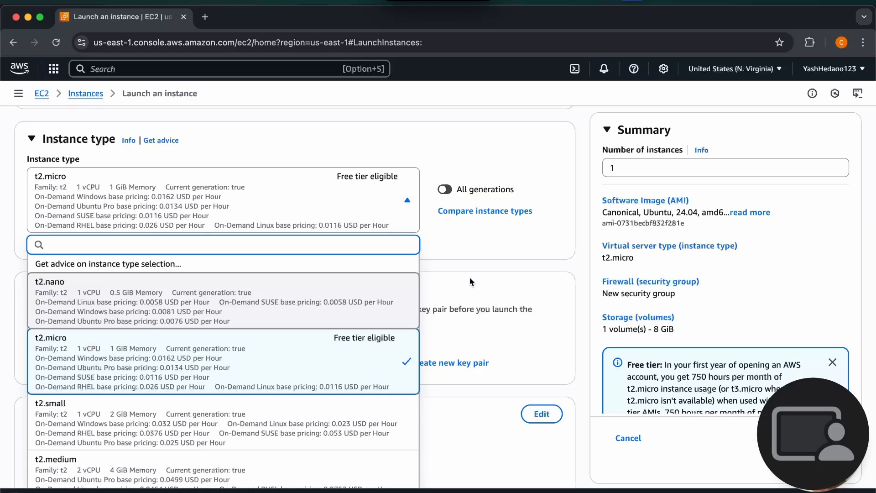
pyautogui.scroll(-2, 83, 452)
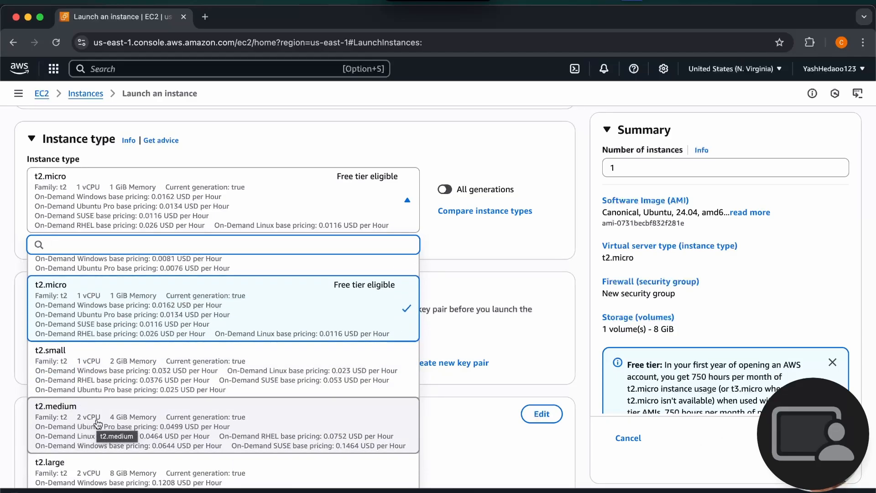
pyautogui.scroll(-2, 97, 424)
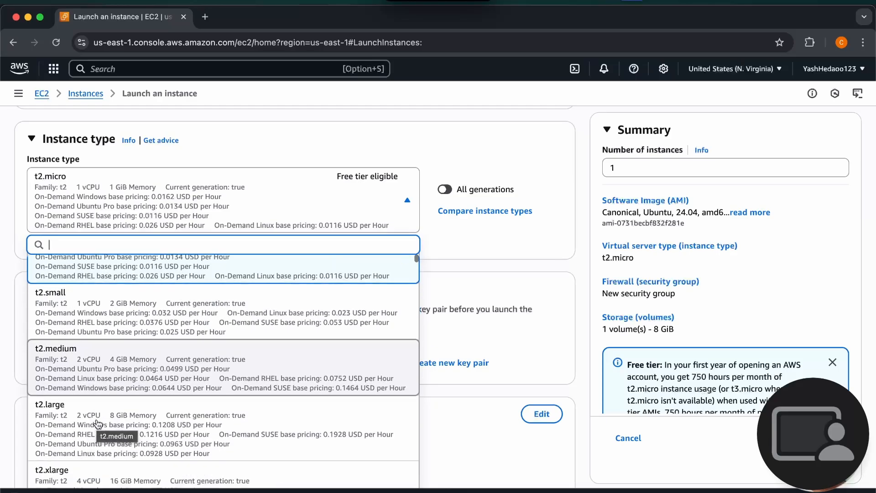
pyautogui.click(453, 264)
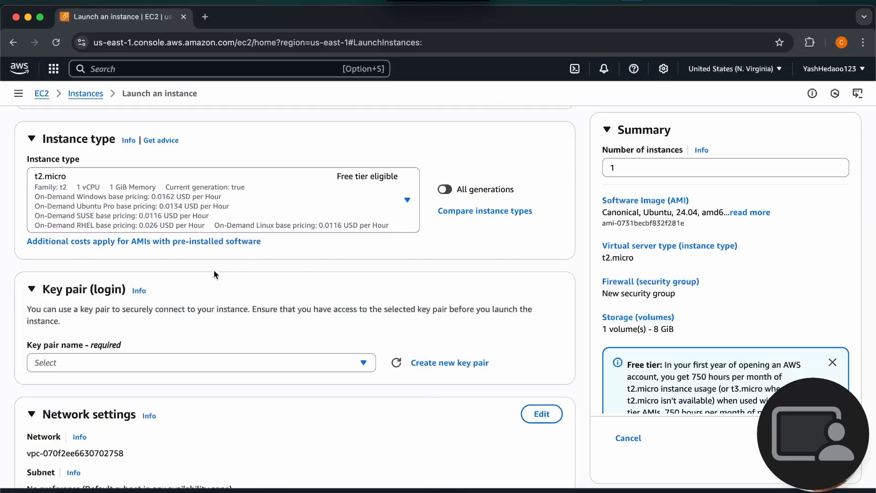
# Step: Review the chosen Ubuntu image and instance type settings, and return to the key pair section
pyautogui.scroll(-1, 213, 271)
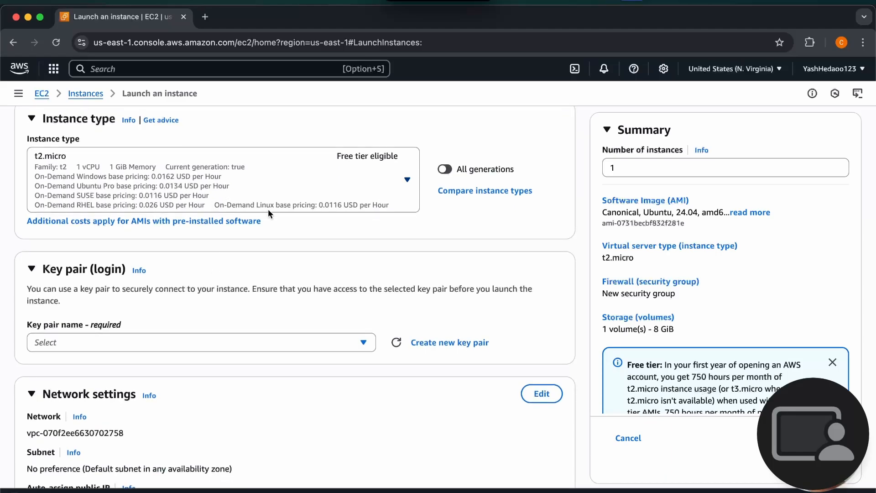
pyautogui.scroll(-2, 241, 292)
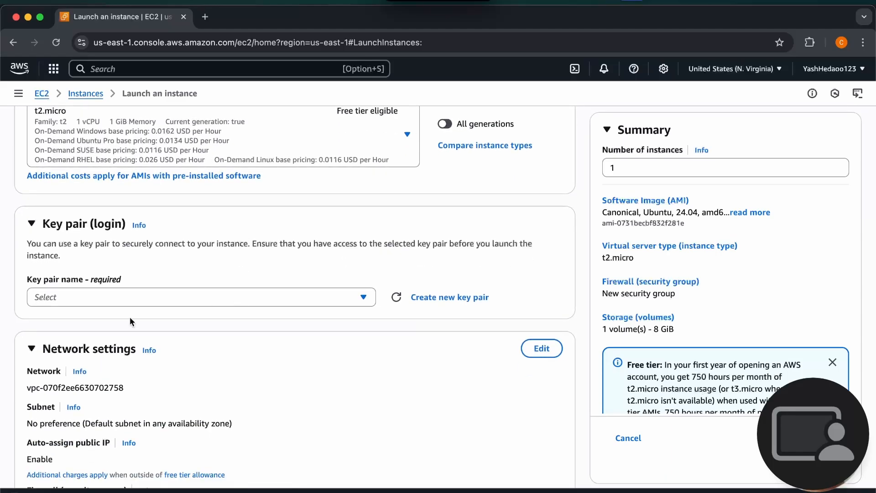
pyautogui.scroll(15, 132, 320)
pyautogui.scroll(-6, 133, 322)
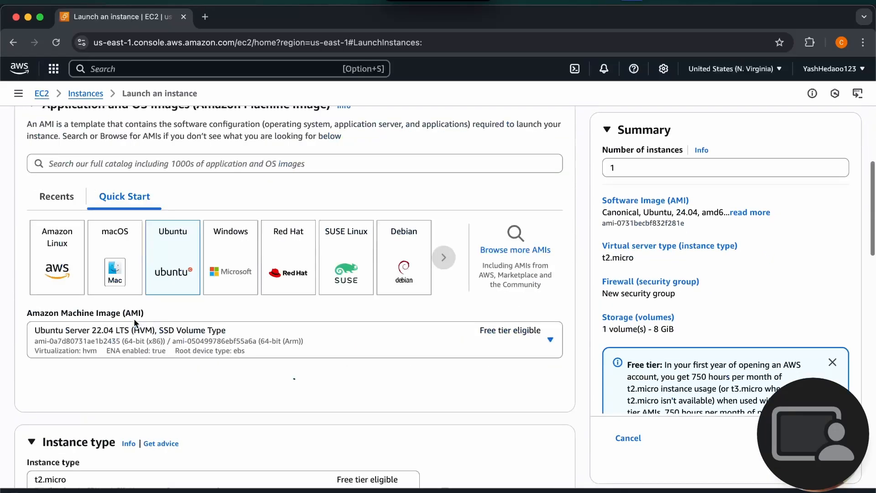
pyautogui.scroll(-2, 135, 323)
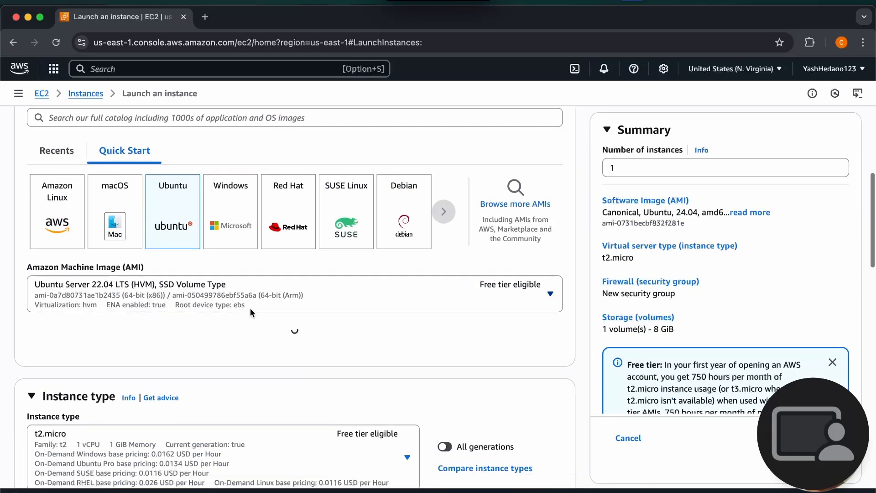
pyautogui.scroll(-10, 250, 308)
pyautogui.scroll(3, 250, 308)
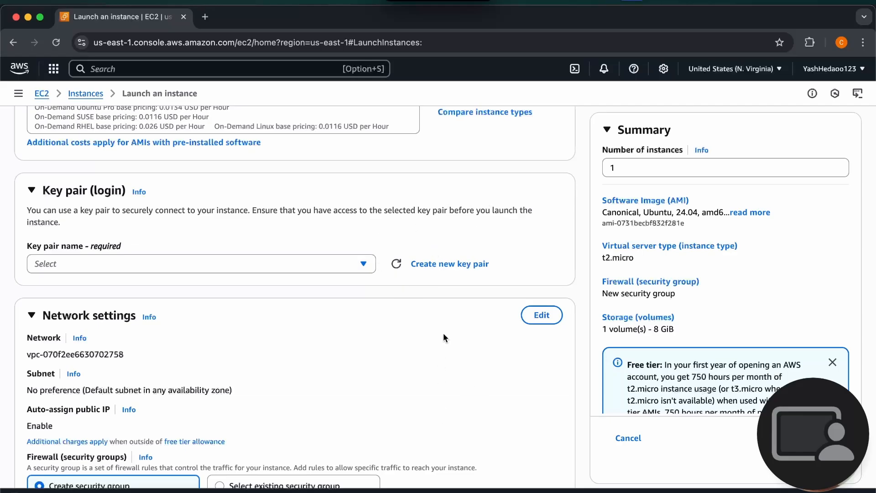
# Step: Examine the new key pair options, including the key pair type and private key file format, and close the form without creating one
pyautogui.click(415, 264)
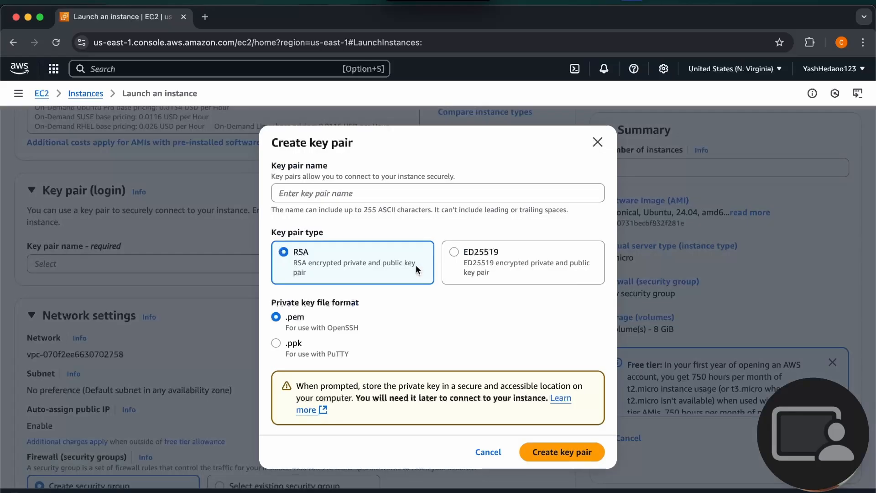
pyautogui.click(400, 196)
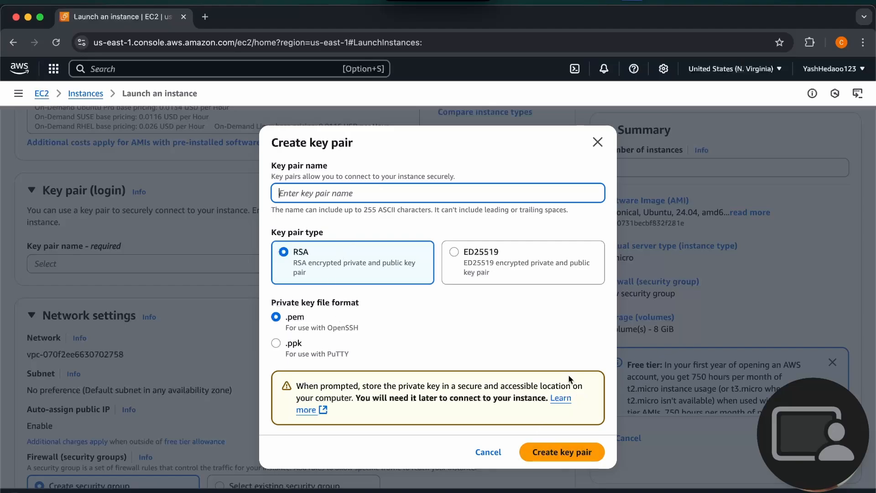
pyautogui.click(603, 145)
# Step: Check the Downloads folder in Finder for the saved .pem key file and select the matching existing RSA key pair for the instance
pyautogui.click(48, 492)
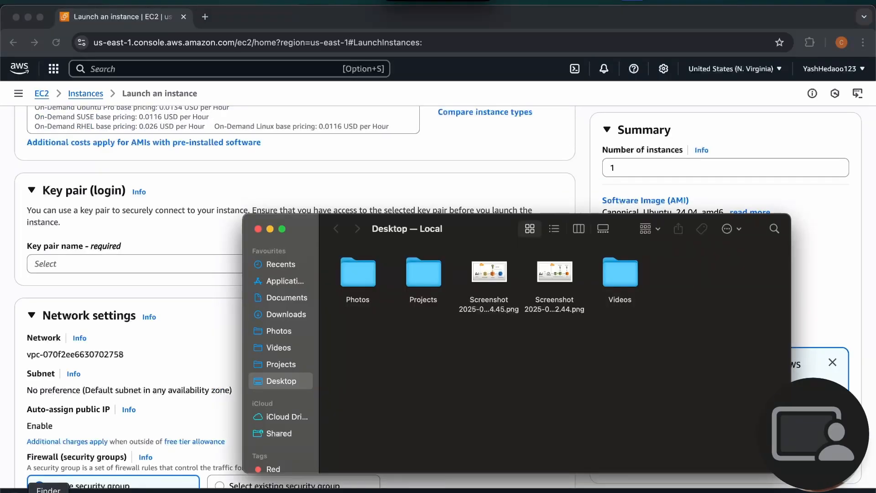
pyautogui.click(281, 314)
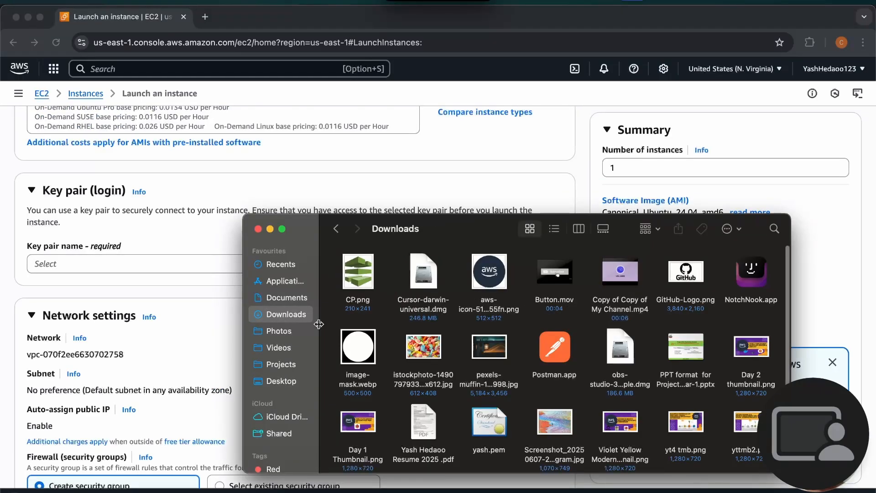
pyautogui.scroll(-1, 369, 363)
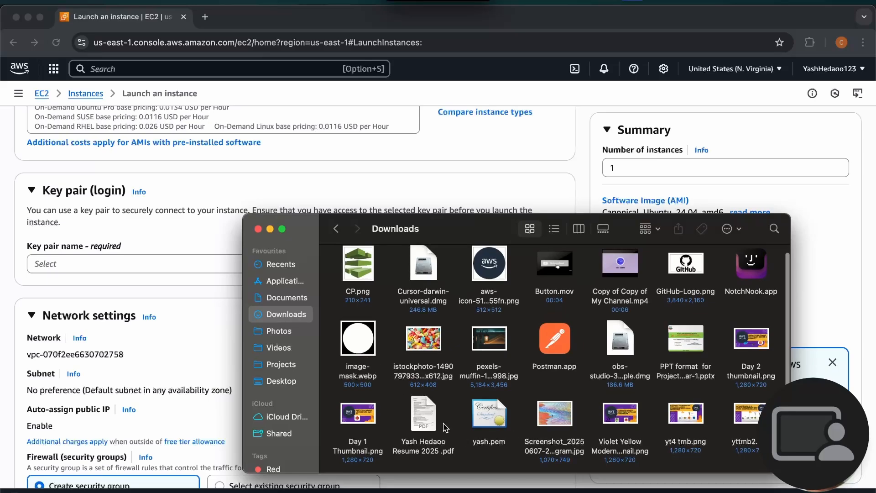
pyautogui.scroll(1, 446, 428)
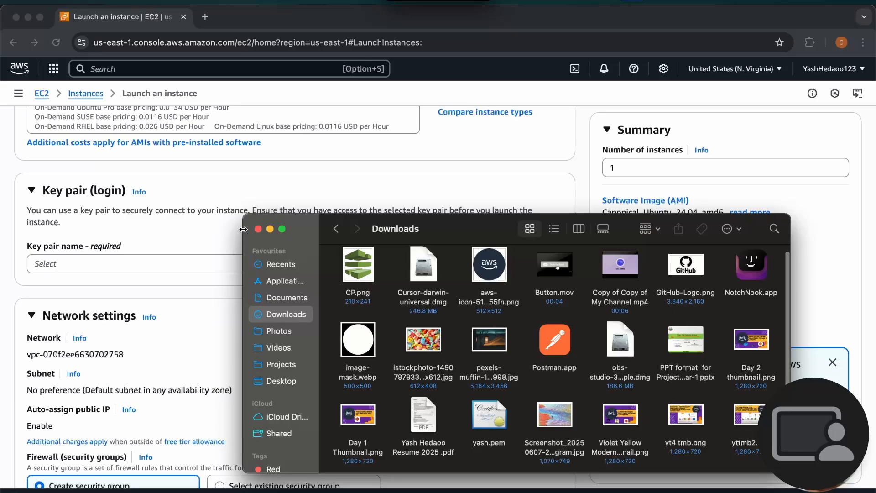
pyautogui.click(257, 229)
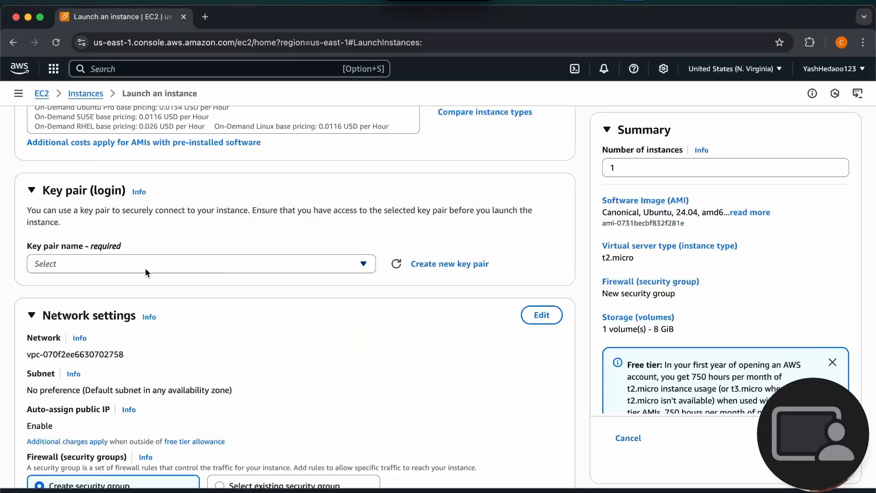
pyautogui.click(146, 269)
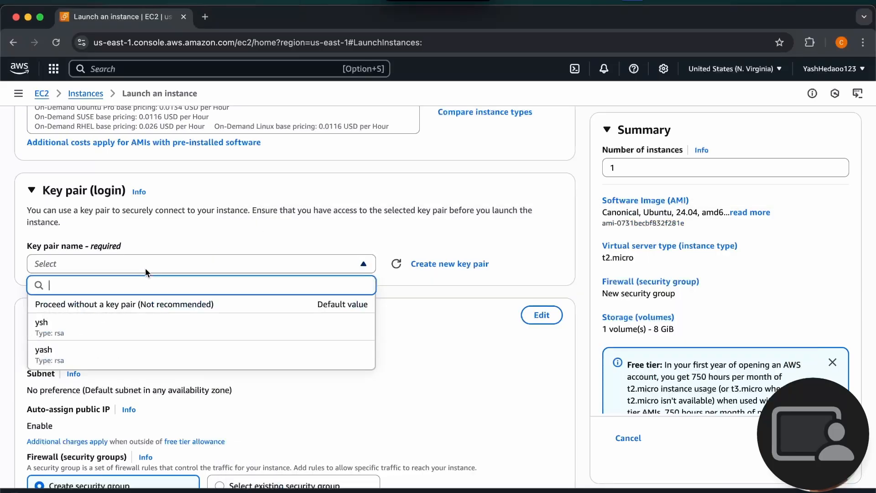
pyautogui.click(105, 362)
# Step: Examine the network settings, the firewall security group options with their SSH, HTTPS and HTTP rules, and the root volume storage
pyautogui.scroll(-4, 104, 359)
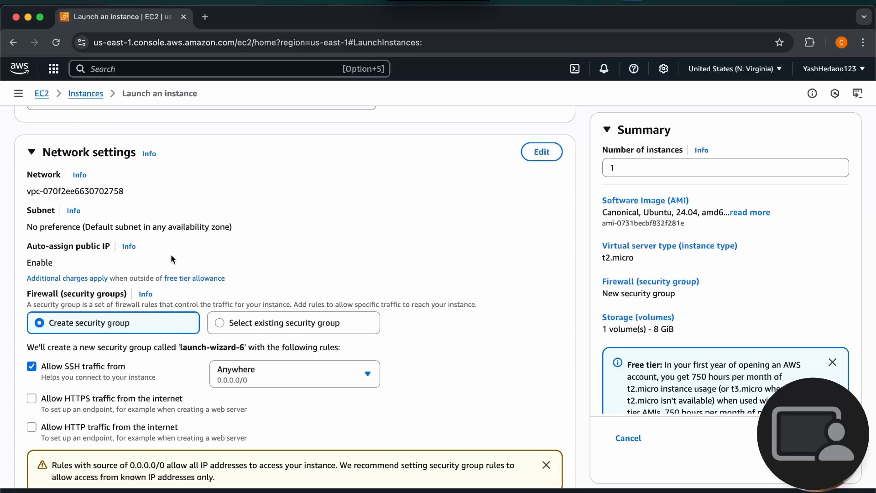
pyautogui.scroll(-3, 172, 258)
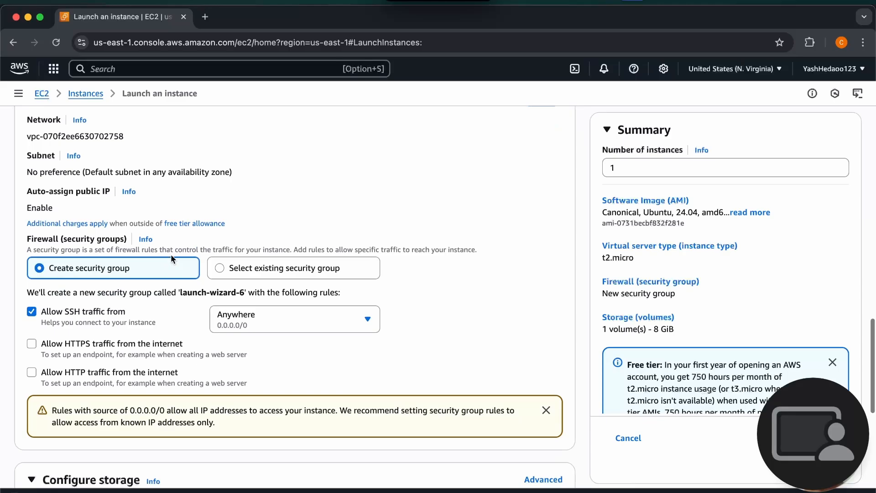
pyautogui.scroll(-2, 24, 296)
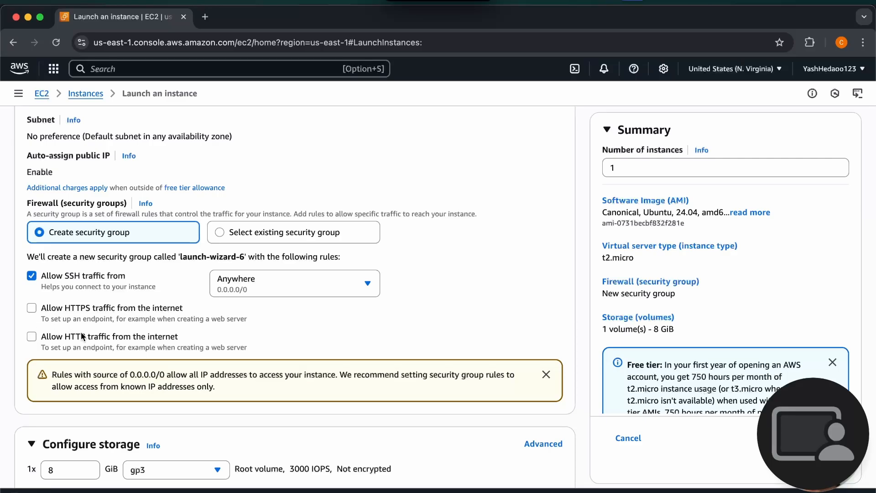
pyautogui.scroll(-4, 61, 395)
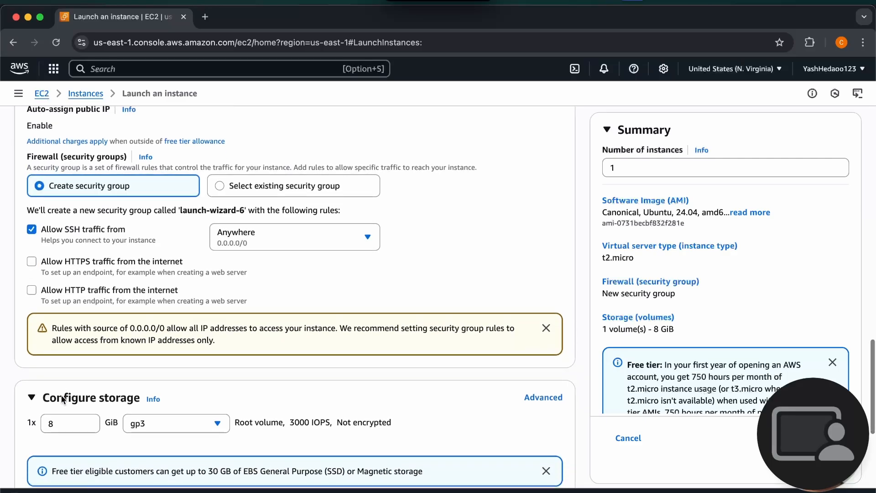
pyautogui.scroll(-5, 61, 395)
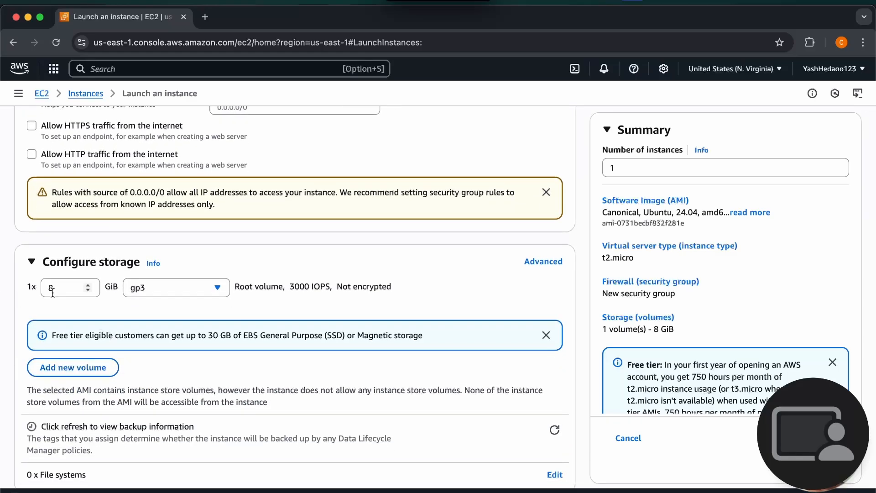
pyautogui.moveTo(54, 288); pyautogui.dragTo(20, 294)
pyautogui.click(83, 303)
pyautogui.scroll(-3, 224, 305)
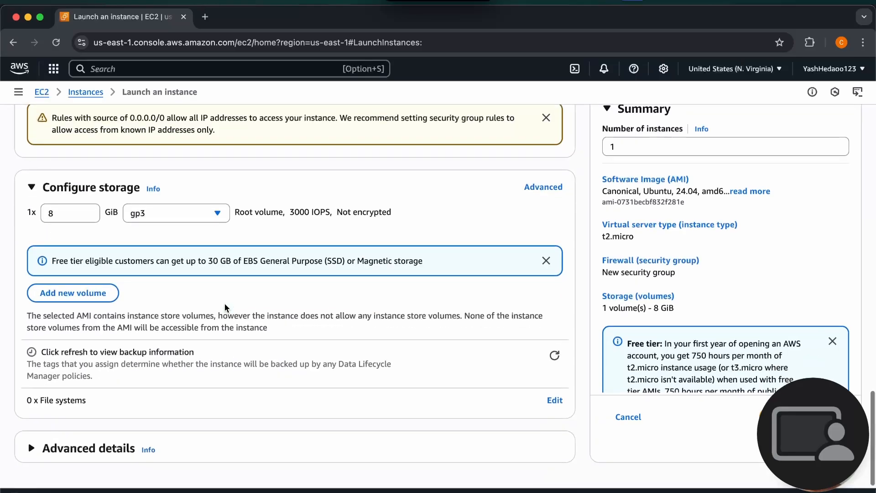
# Step: Expand the advanced details and examine the options from domain join directory and shutdown behavior down to user data
pyautogui.click(40, 458)
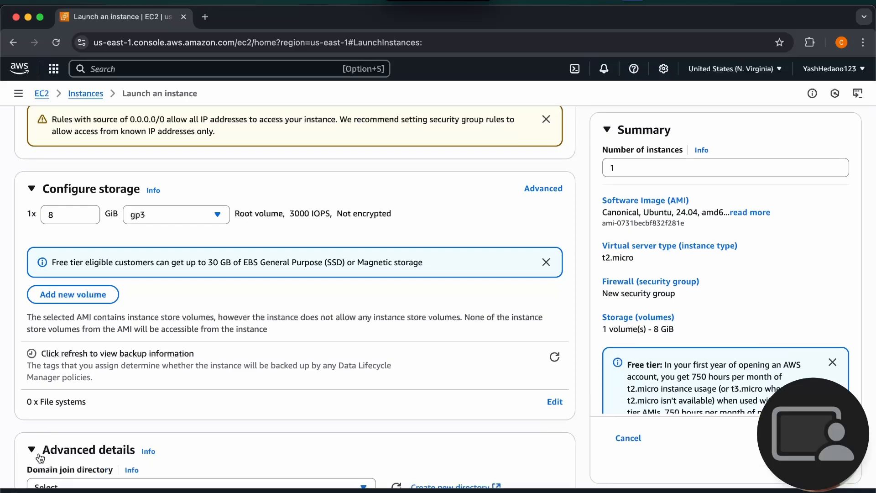
pyautogui.scroll(-10, 39, 454)
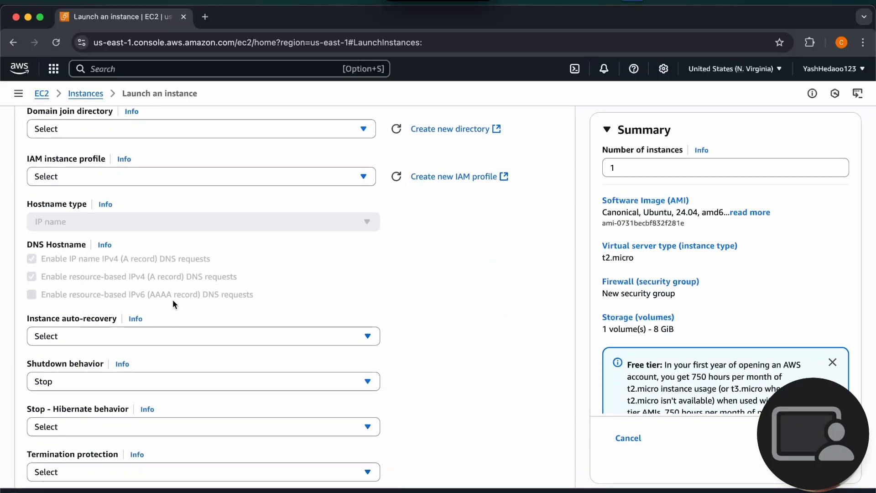
pyautogui.scroll(2, 173, 299)
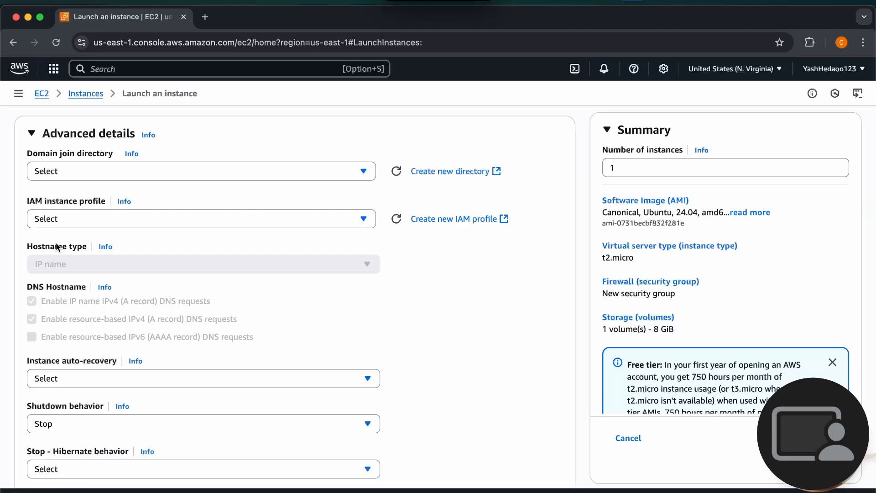
pyautogui.scroll(-5, 56, 246)
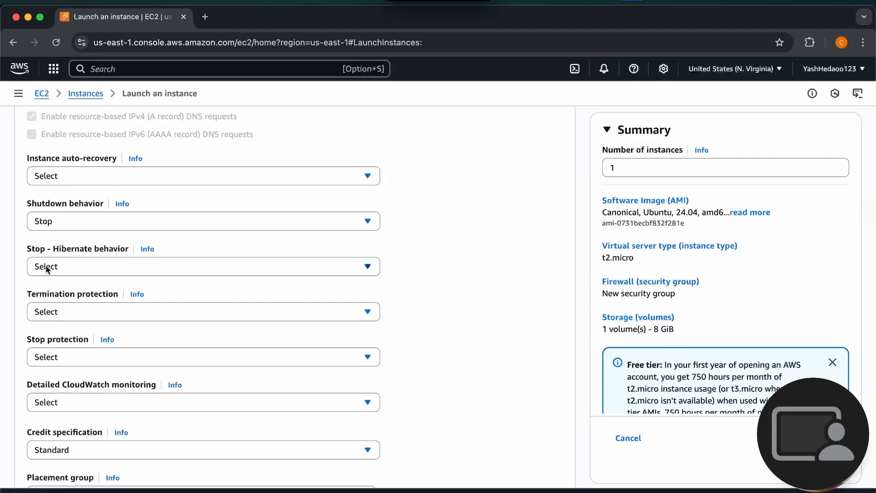
pyautogui.scroll(-3, 46, 265)
pyautogui.scroll(-4, 53, 278)
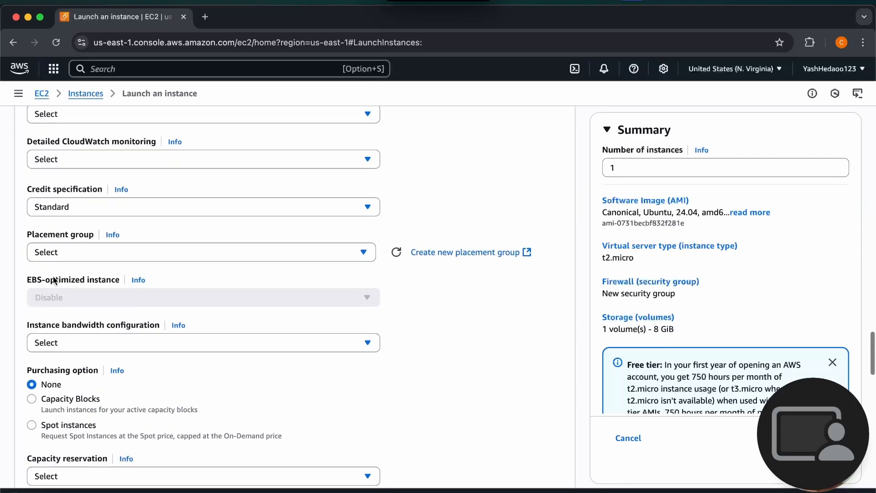
pyautogui.scroll(4, 53, 275)
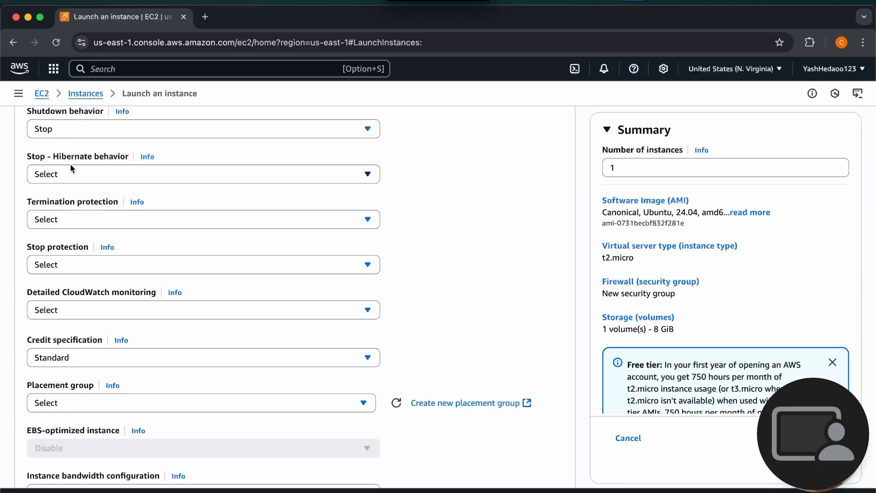
pyautogui.scroll(-11, 48, 262)
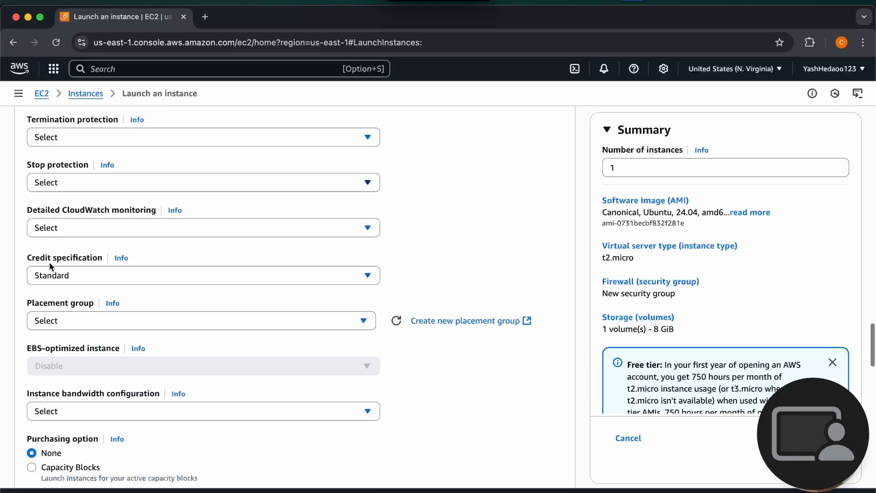
pyautogui.scroll(-7, 50, 264)
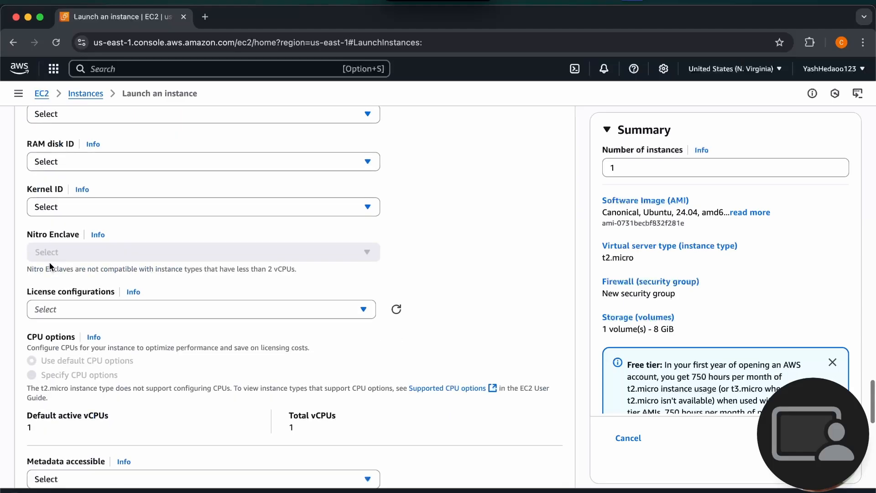
pyautogui.scroll(-9, 50, 263)
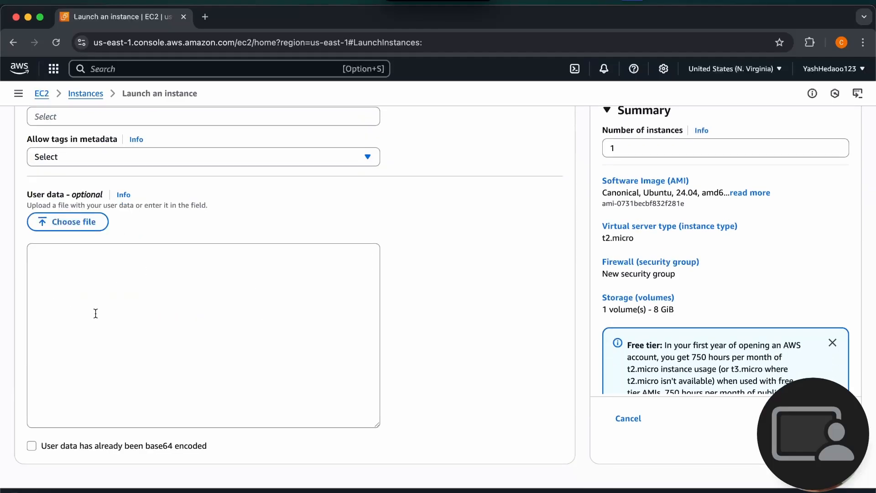
pyautogui.scroll(3, 94, 313)
pyautogui.scroll(-3, 95, 313)
pyautogui.scroll(1, 49, 323)
# Step: Enter the command "sudo apt install docker.io" as the instance's user data
pyautogui.click(56, 286)
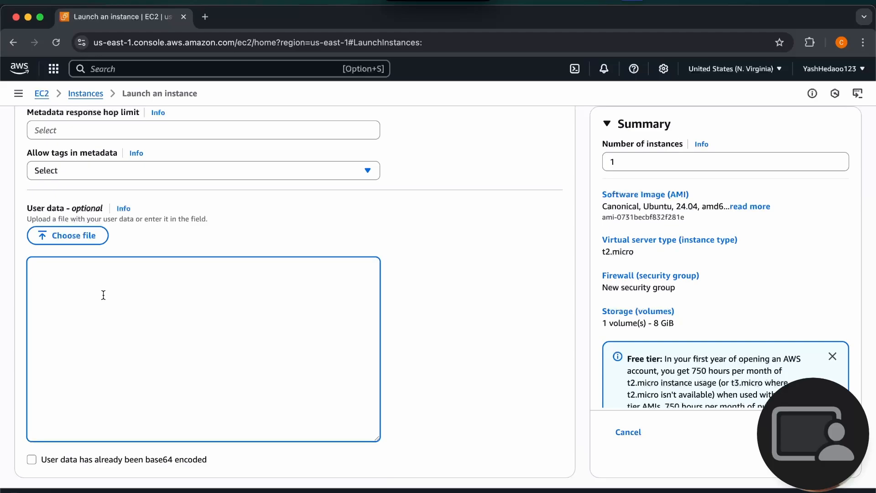
pyautogui.write('s')
pyautogui.write('udo ')
pyautogui.write('apt i')
pyautogui.write('ntslla')
pyautogui.press('BackSpace')
pyautogui.press('BackSpace')
pyautogui.press('BackSpace')
pyautogui.write('stall do')
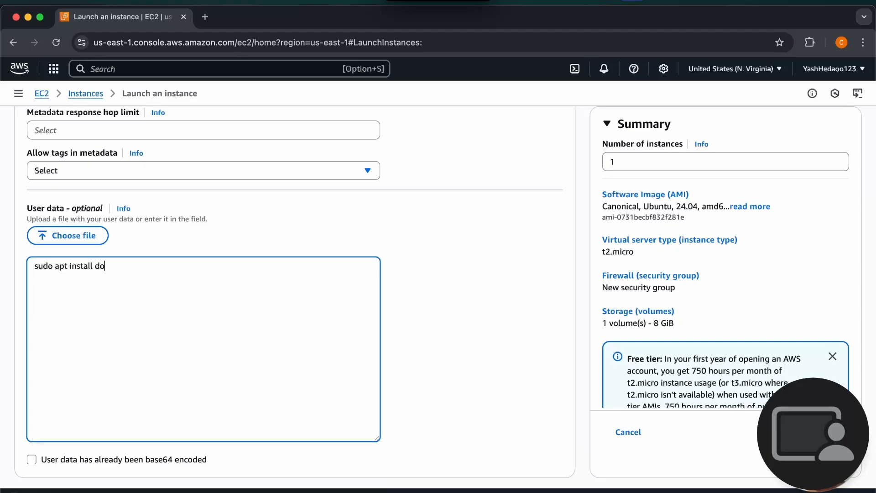
pyautogui.write('cker.io')
# Step: Clear the install command from the user data
pyautogui.press('BackSpace')
pyautogui.press('BackSpace')
pyautogui.press('BackSpace')
pyautogui.press('BackSpace')
pyautogui.press('BackSpace')
pyautogui.press('BackSpace')
pyautogui.press('BackSpace')
pyautogui.press('BackSpace')
pyautogui.press('BackSpace')
pyautogui.press('BackSpace')
pyautogui.press('BackSpace')
pyautogui.press('BackSpace')
pyautogui.press('BackSpace')
pyautogui.press('BackSpace')
pyautogui.press('BackSpace')
pyautogui.press('BackSpace')
pyautogui.press('BackSpace')
pyautogui.press('BackSpace')
pyautogui.press('BackSpace')
pyautogui.press('BackSpace')
pyautogui.press('BackSpace')
pyautogui.press('BackSpace')
pyautogui.press('BackSpace')
pyautogui.press('BackSpace')
pyautogui.press('BackSpace')
pyautogui.press('BackSpace')
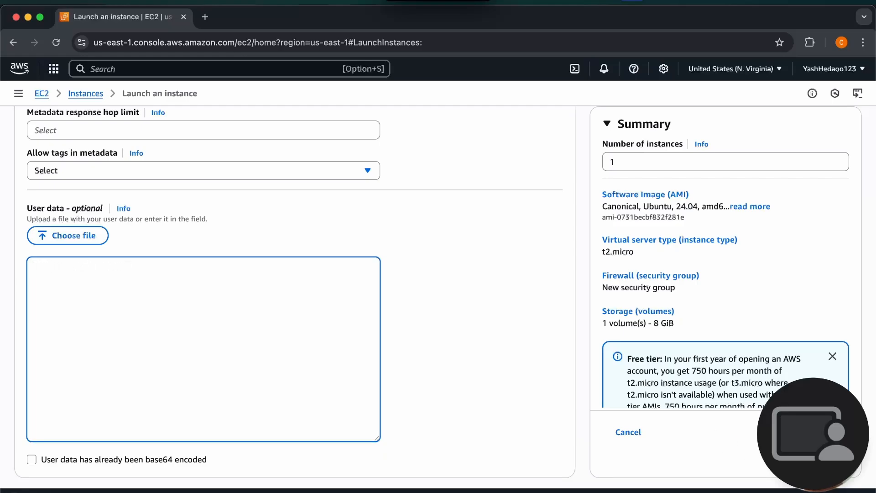
# Step: Recheck the launch configuration from the name and image down to user data, and launch the ec2-practical instance
pyautogui.scroll(10, 294, 296)
pyautogui.scroll(20, 294, 296)
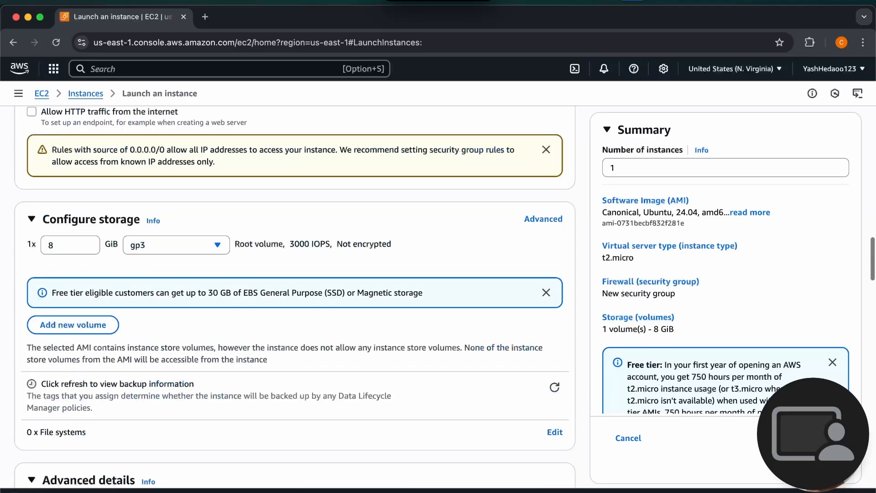
pyautogui.scroll(10, 294, 297)
pyautogui.scroll(-5, 294, 296)
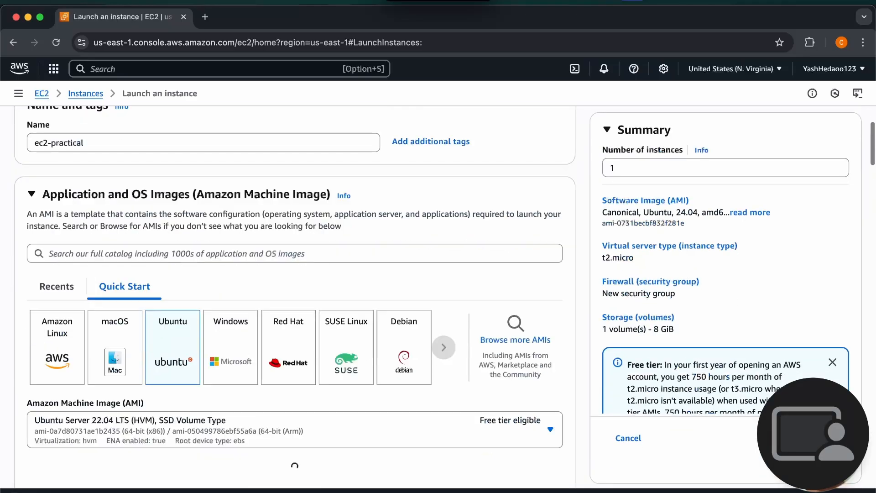
pyautogui.scroll(-20, 294, 297)
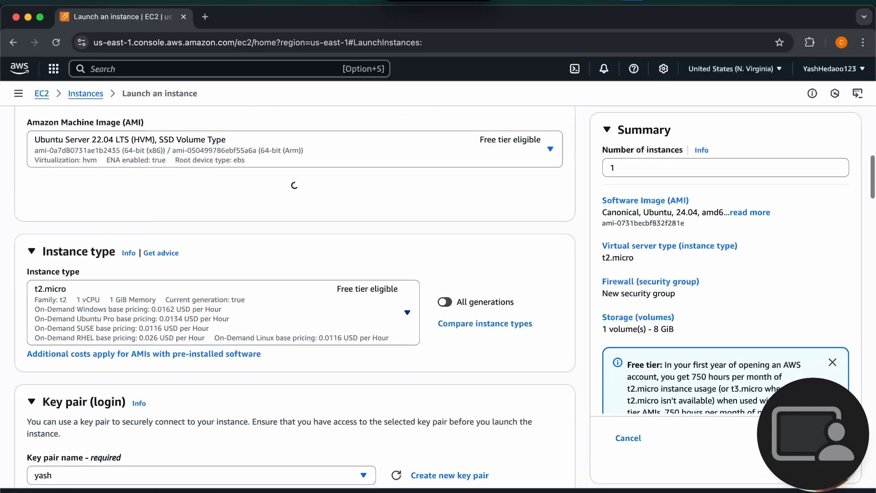
pyautogui.scroll(-10, 117, 297)
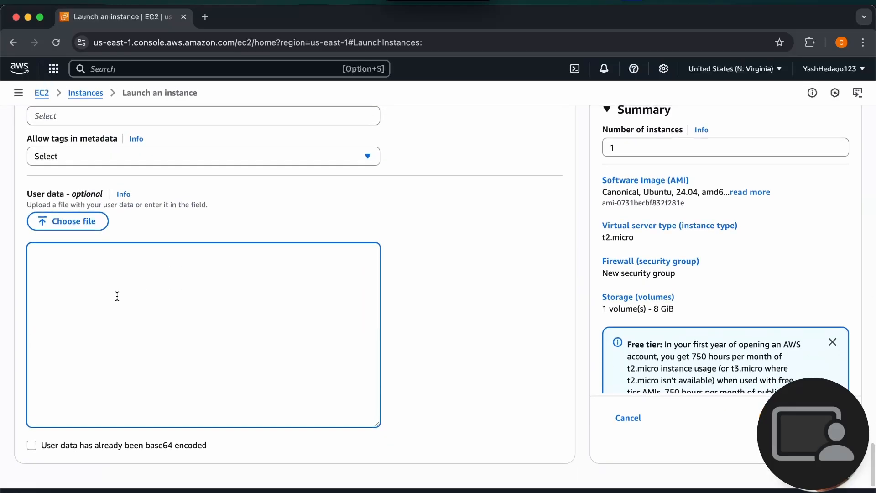
pyautogui.click(461, 319)
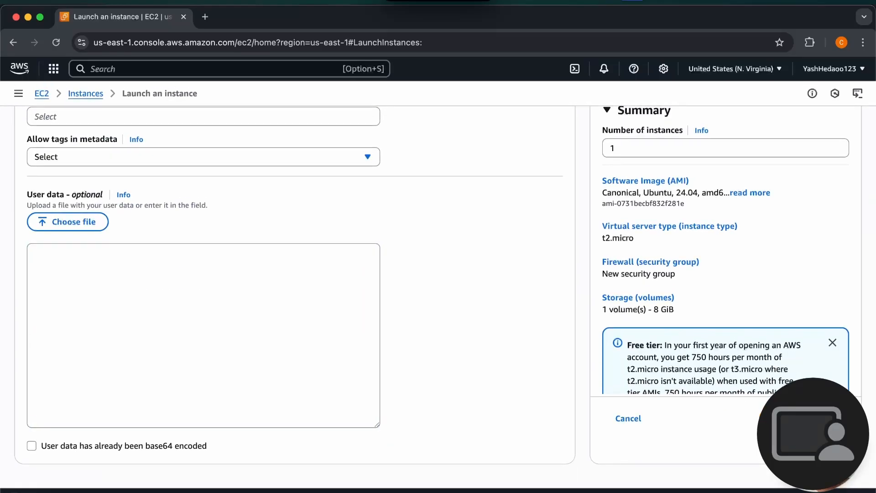
pyautogui.click(801, 418)
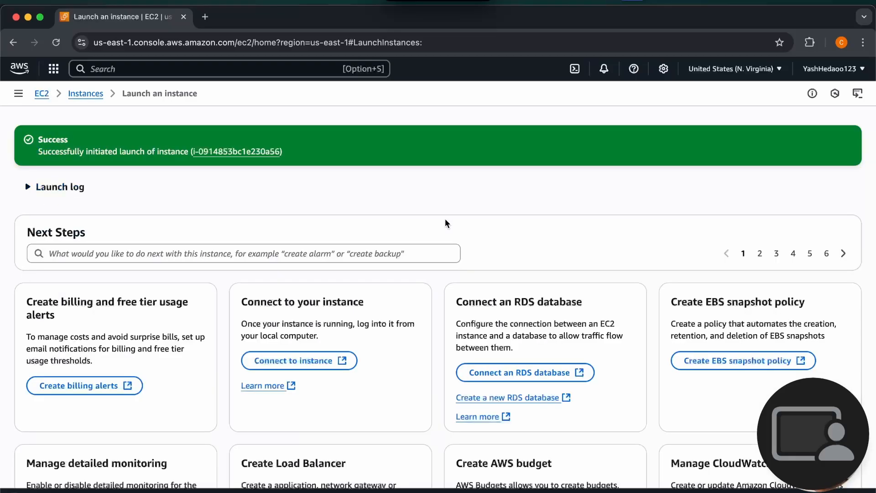
# Step: Open the launched ec2-practical instance's details page and examine its state, IP addresses, DNS names and instance details
pyautogui.click(210, 151)
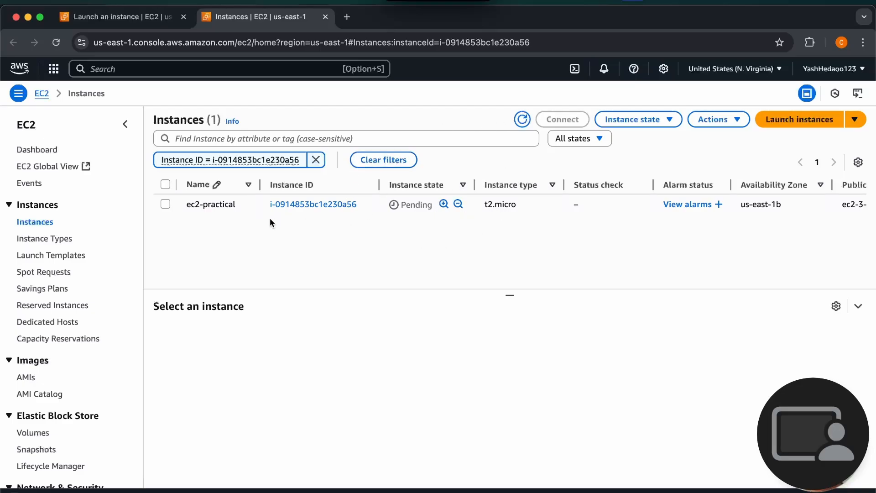
pyautogui.click(294, 205)
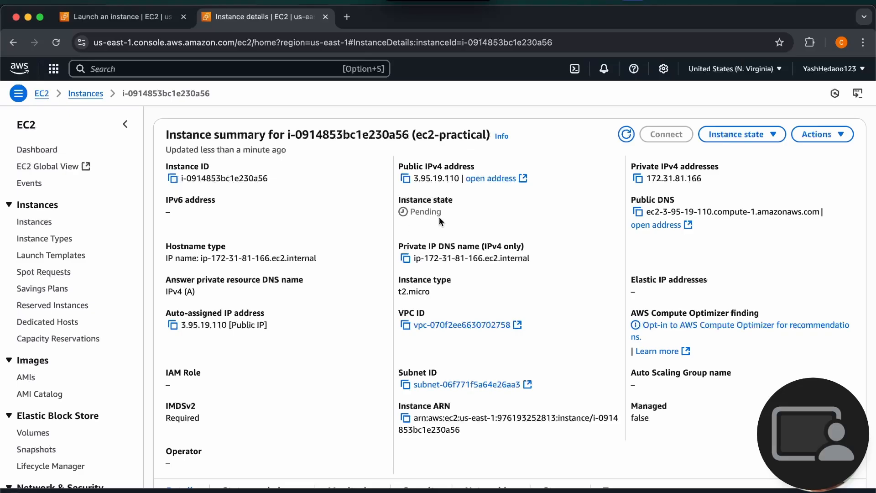
pyautogui.moveTo(409, 212); pyautogui.dragTo(459, 207)
pyautogui.click(298, 179)
pyautogui.scroll(-1, 539, 304)
pyautogui.scroll(-1, 539, 305)
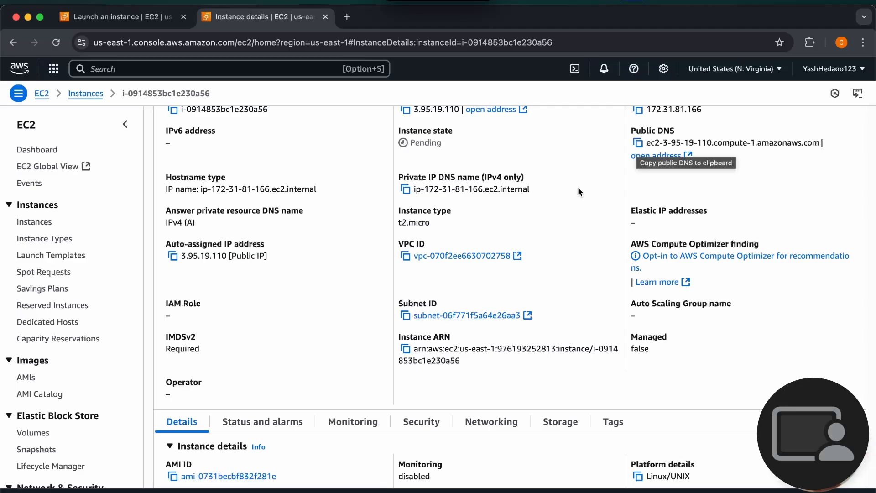
pyautogui.scroll(-5, 478, 278)
pyautogui.scroll(-3, 479, 279)
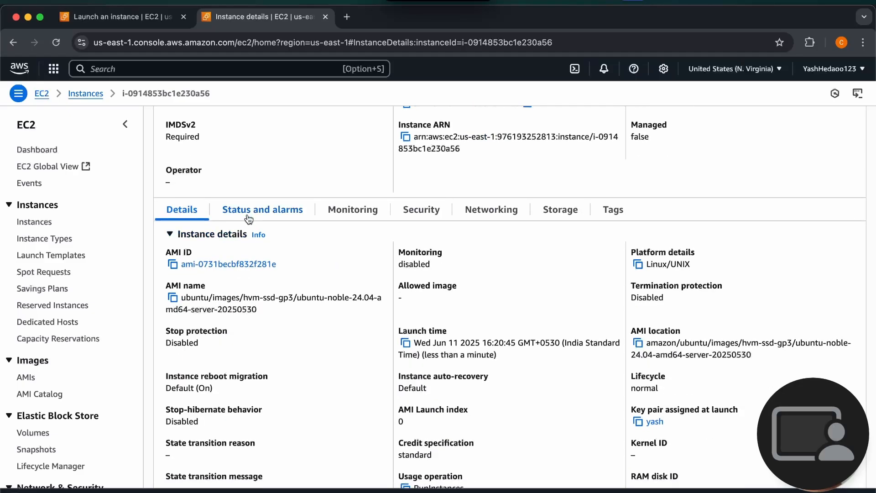
# Step: Examine the ec2-practical instance's status checks and alarms, and its CPU and network monitoring graphs
pyautogui.click(249, 219)
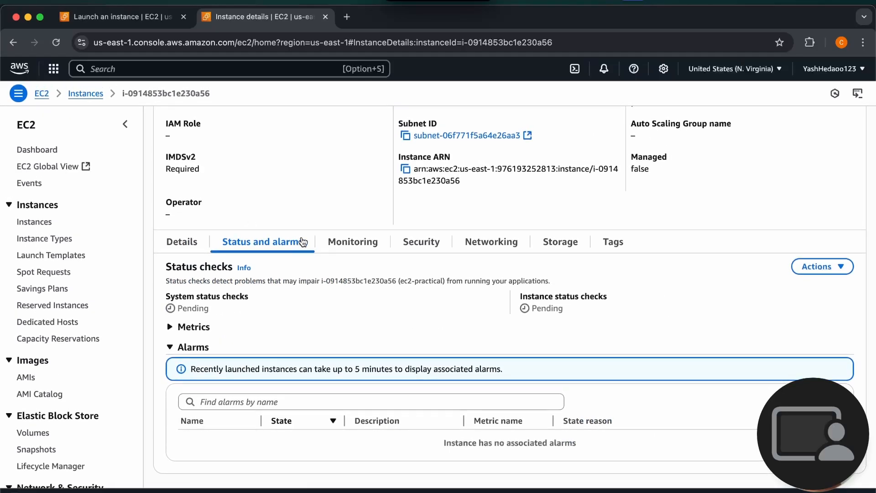
pyautogui.click(329, 242)
pyautogui.scroll(-2, 332, 248)
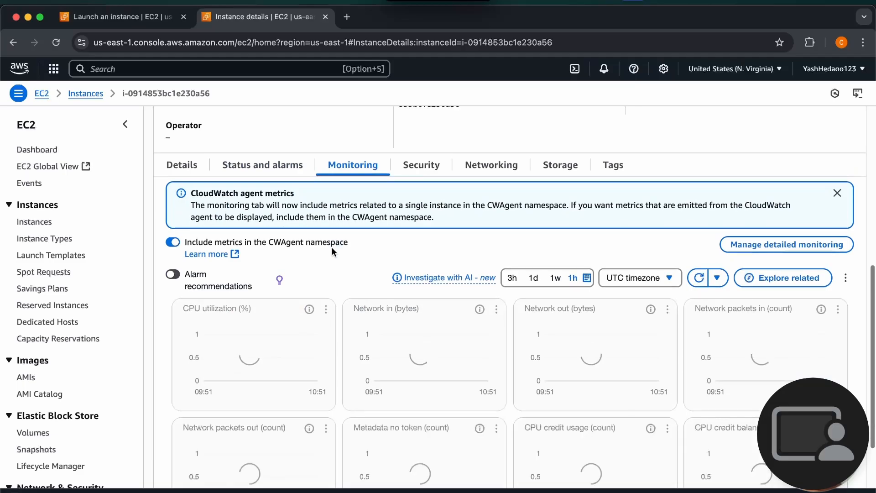
pyautogui.scroll(-3, 336, 337)
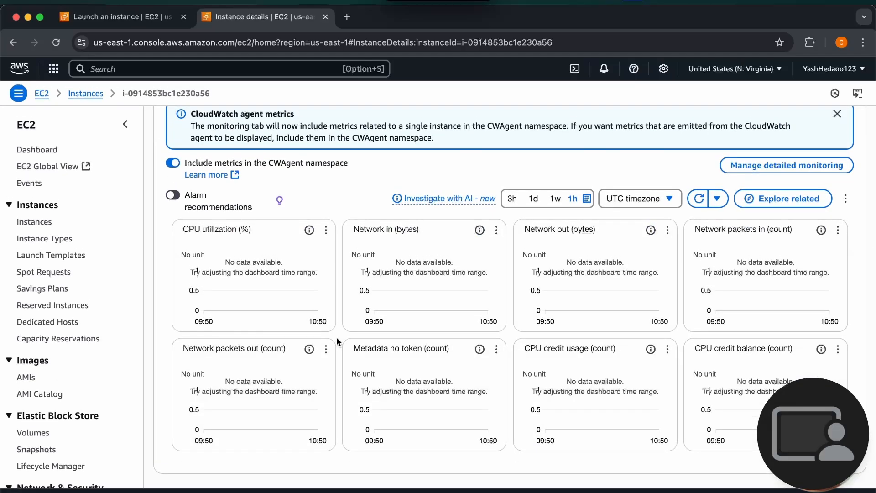
pyautogui.scroll(2, 336, 337)
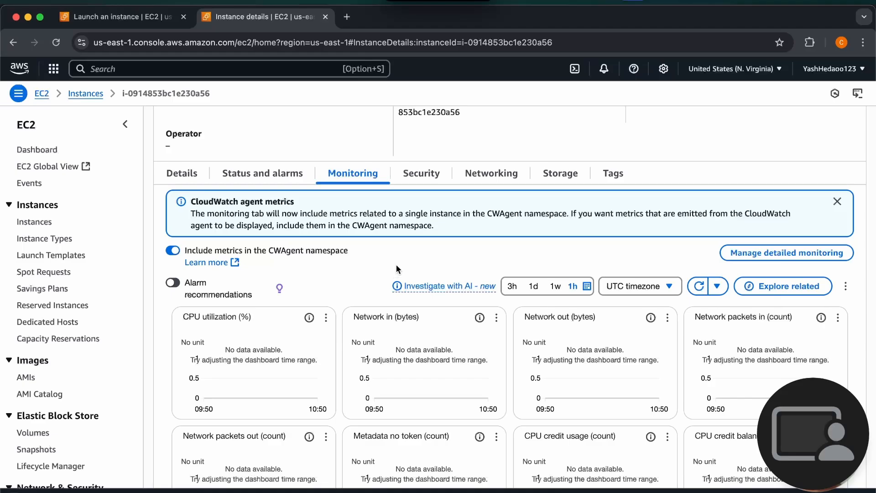
# Step: Examine the instance's security group with its inbound and outbound rules, and collapse the inbound rules
pyautogui.click(434, 173)
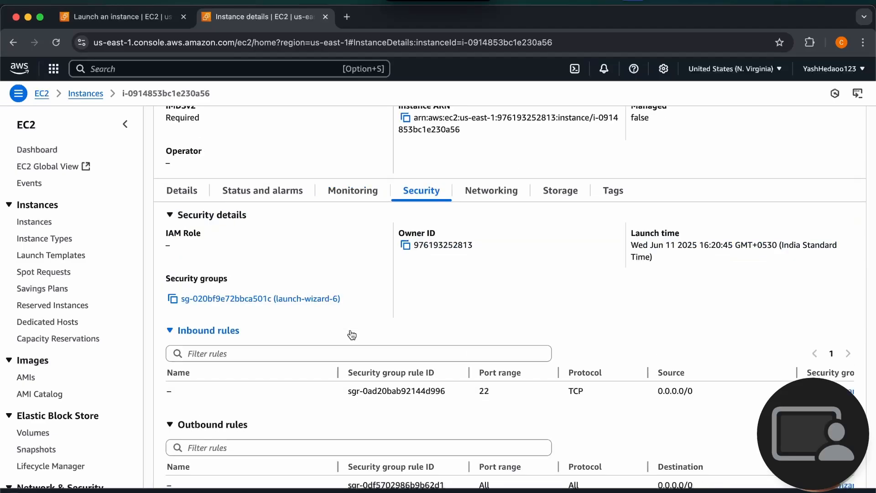
pyautogui.scroll(-1, 352, 335)
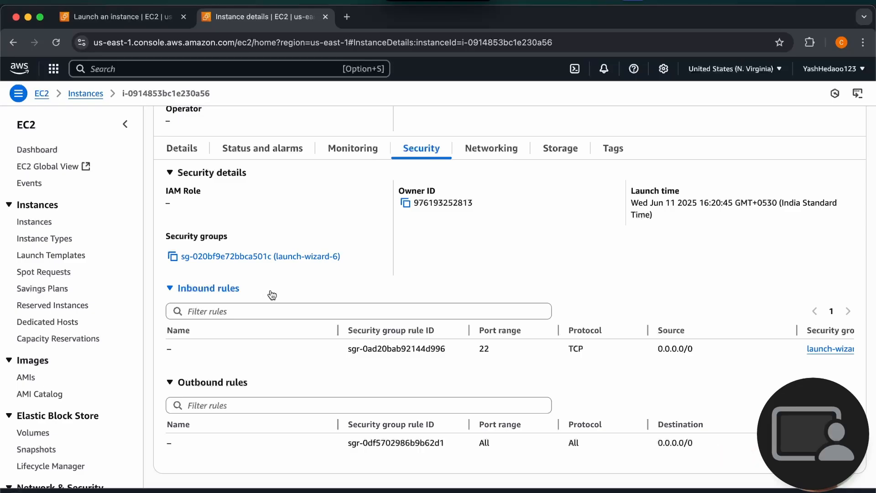
pyautogui.click(309, 289)
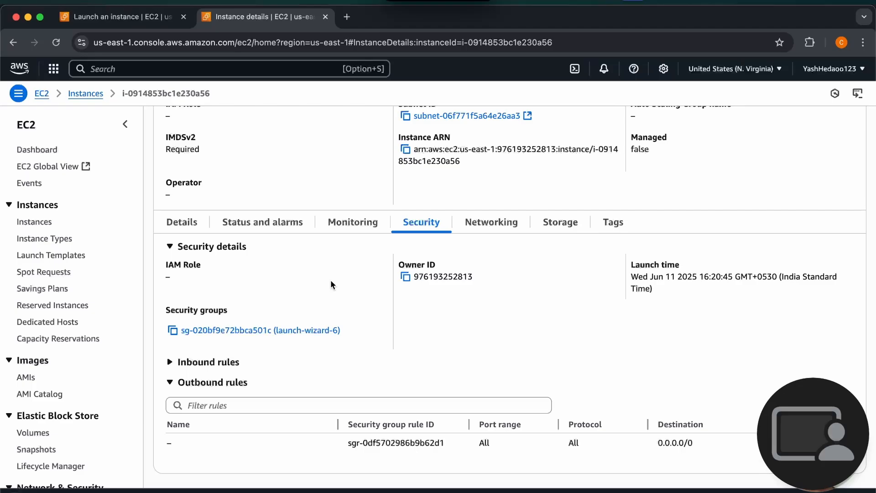
# Step: Examine the ec2-practical instance's networking details, and its root device, block devices and volume monitoring graphs
pyautogui.click(500, 222)
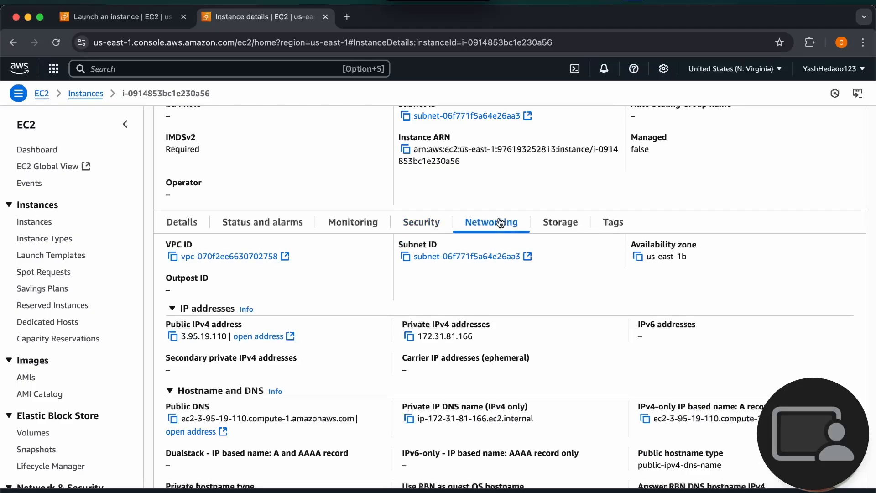
pyautogui.scroll(-3, 354, 298)
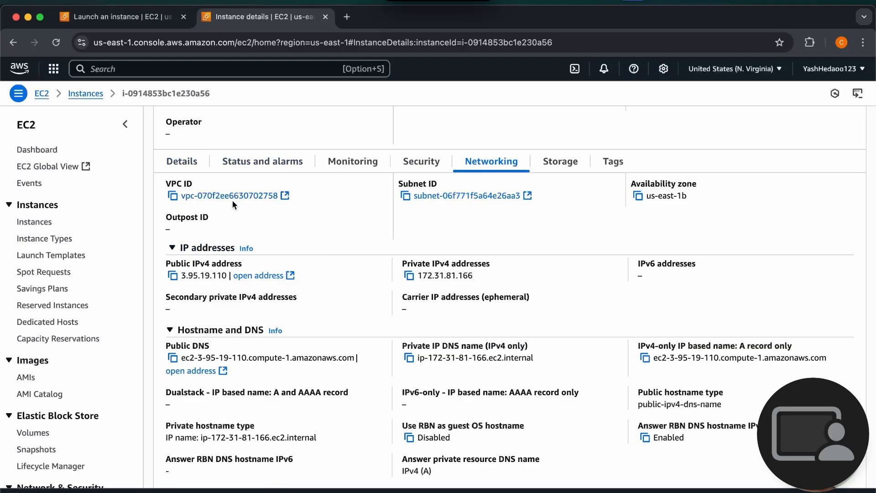
pyautogui.click(563, 165)
pyautogui.scroll(-3, 363, 363)
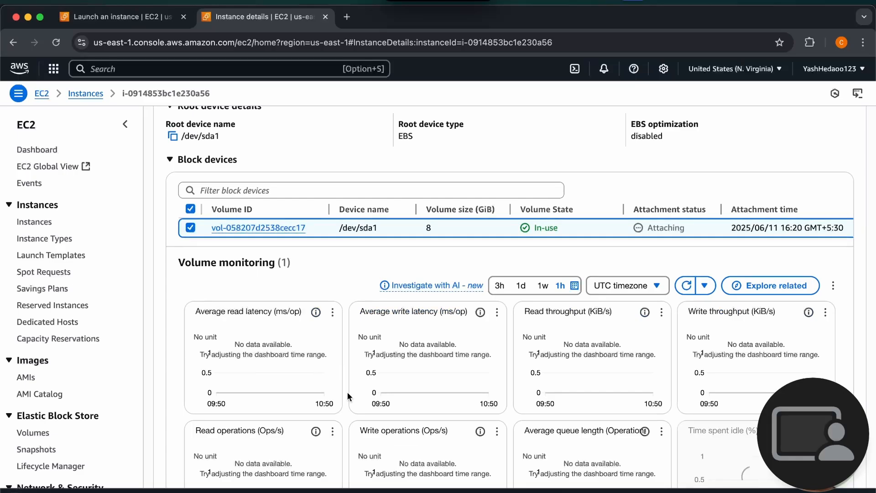
pyautogui.scroll(-3, 348, 391)
pyautogui.scroll(5, 347, 392)
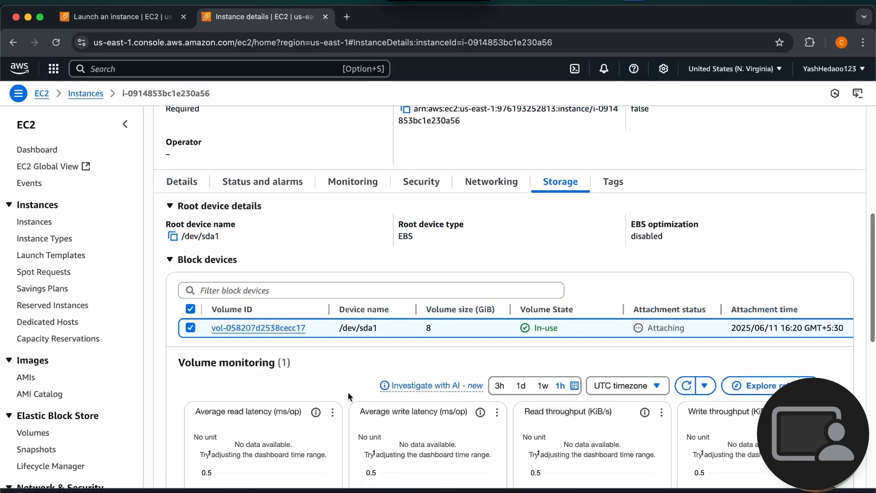
pyautogui.scroll(2, 348, 391)
# Step: Examine the instance's tags, and refresh the instance summary to check its current state
pyautogui.click(618, 237)
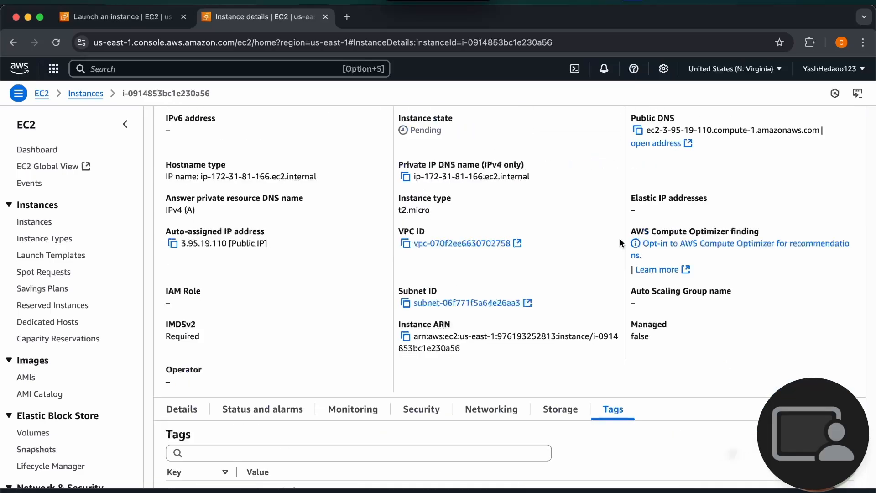
pyautogui.scroll(-1, 620, 241)
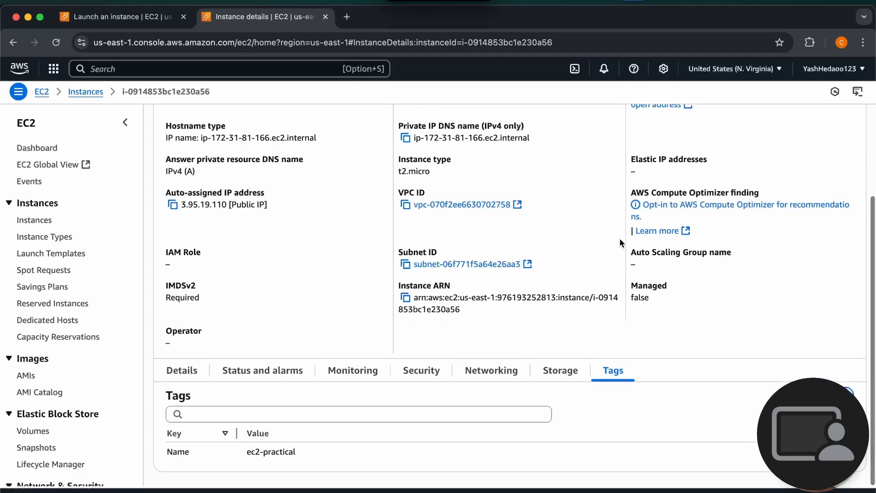
pyautogui.scroll(3, 620, 241)
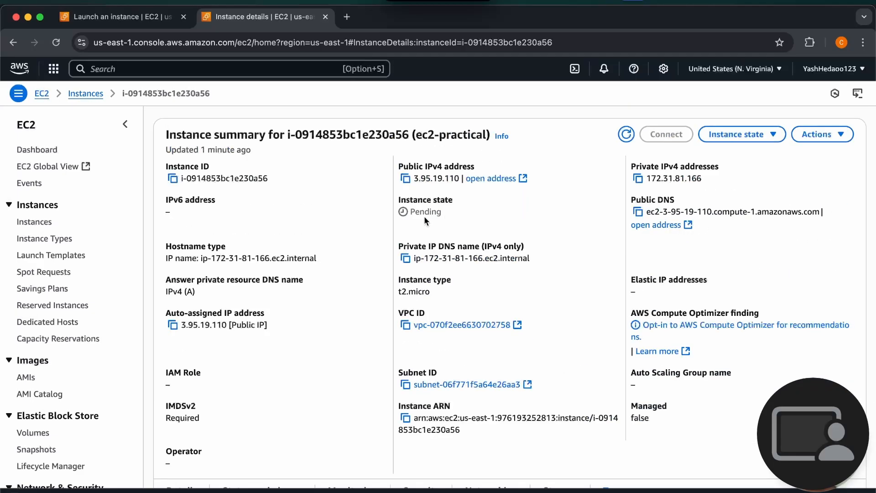
pyautogui.click(626, 136)
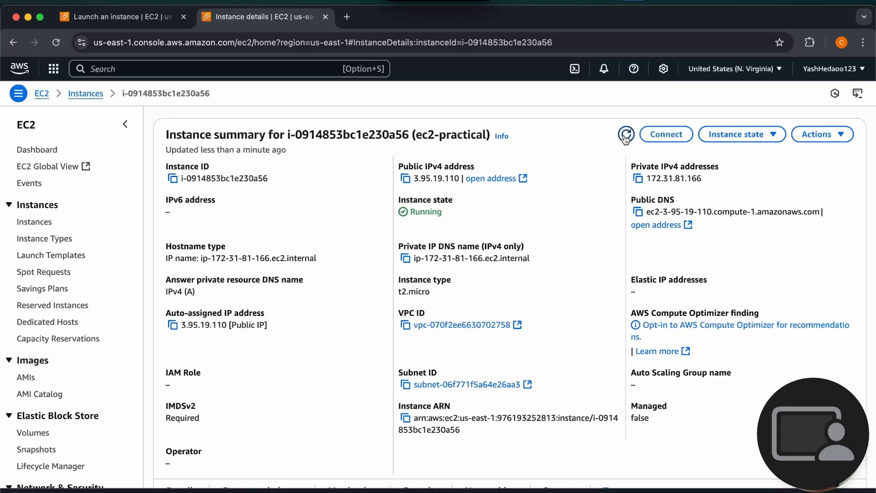
pyautogui.scroll(-1, 543, 184)
# Step: Open the connection options for the ec2-practical instance, look at Session Manager, and show the SSH client instructions
pyautogui.click(659, 133)
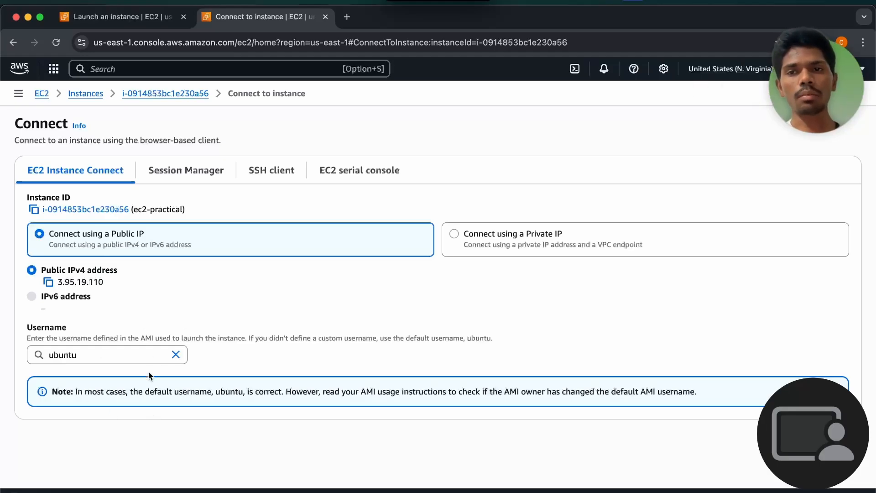
pyautogui.click(196, 172)
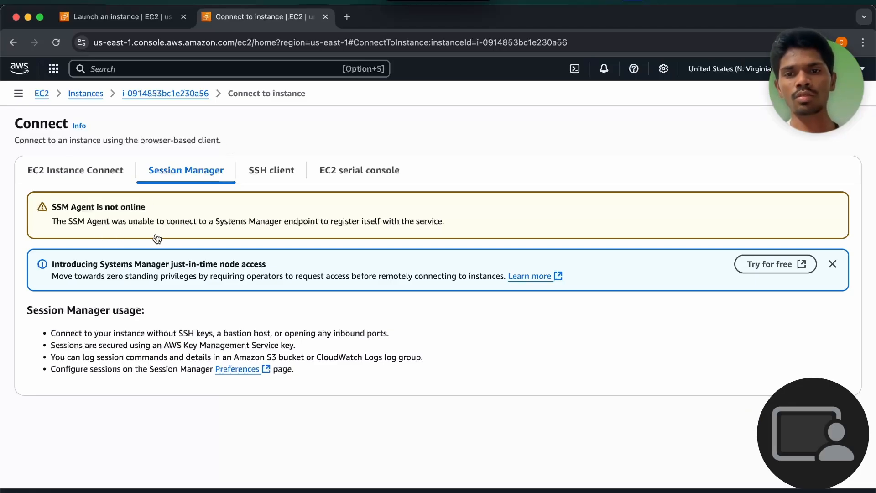
pyautogui.click(273, 169)
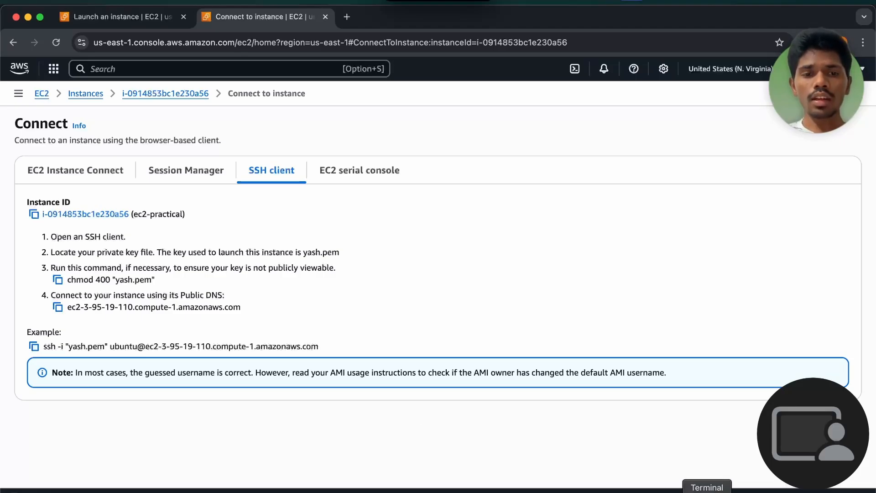
# Step: Switch to Terminal and enlarge its window and text size
pyautogui.click(708, 489)
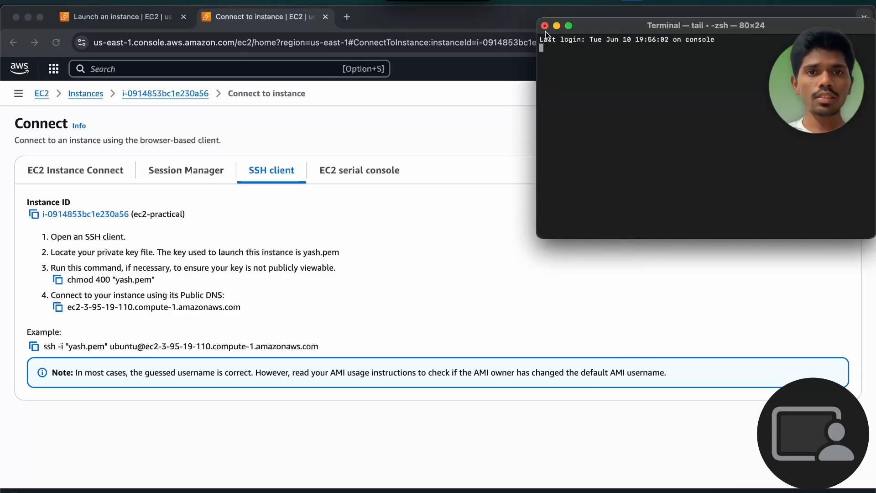
pyautogui.moveTo(537, 237); pyautogui.dragTo(421, 318)
pyautogui.press('super+equal')
pyautogui.press('super+equal')
pyautogui.press('super+equal')
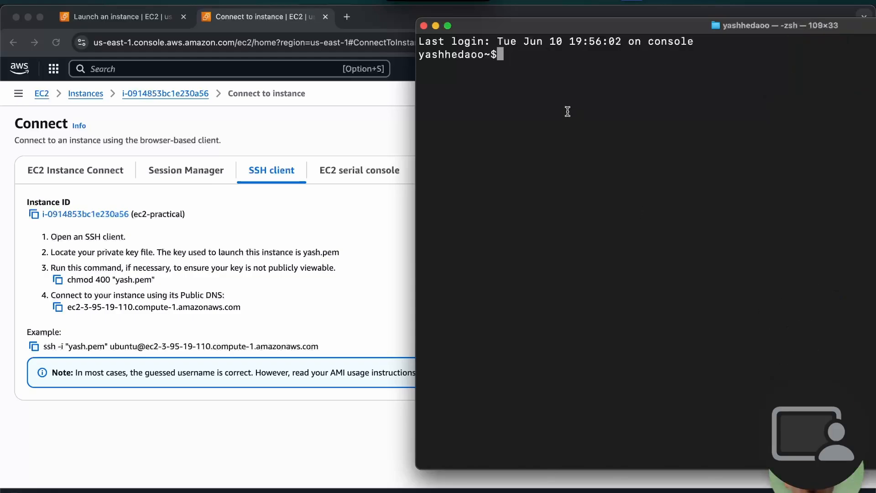
# Step: List the home directory with ls, change into Downloads with cd, and list its files
pyautogui.write('ls')
pyautogui.press('Return')
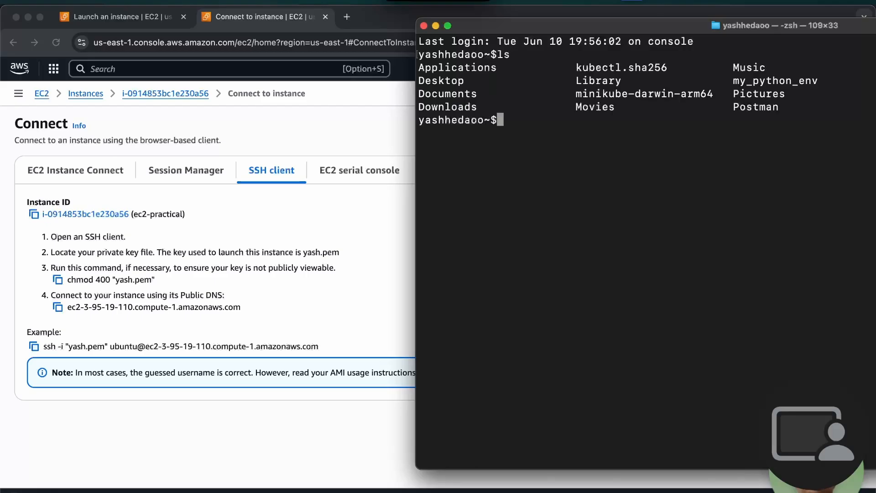
pyautogui.tripleClick(466, 105)
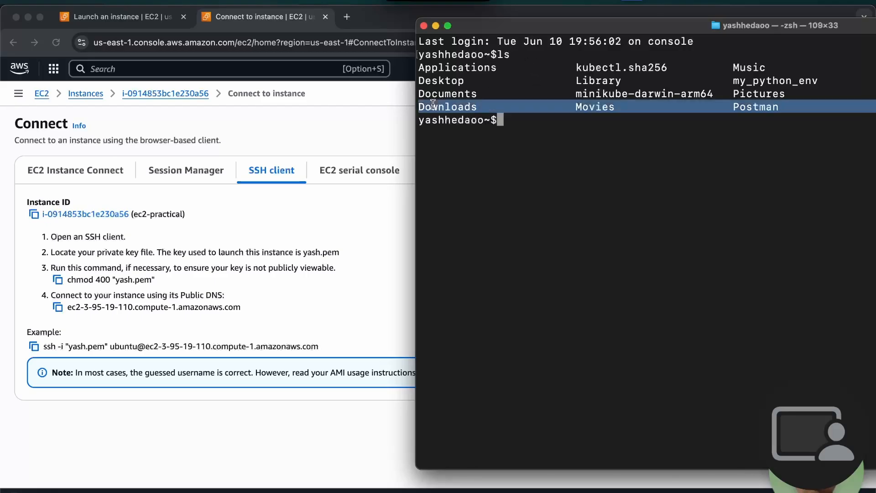
pyautogui.click(489, 129)
pyautogui.write('cd ')
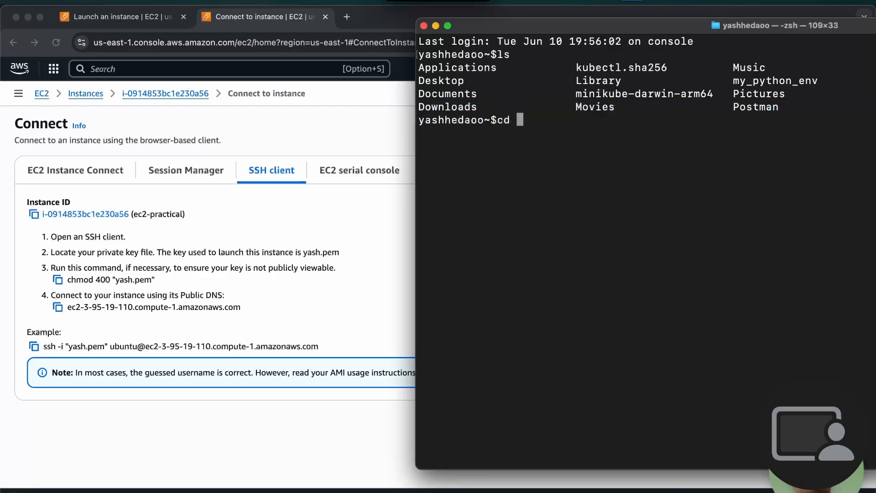
pyautogui.write('Downloads')
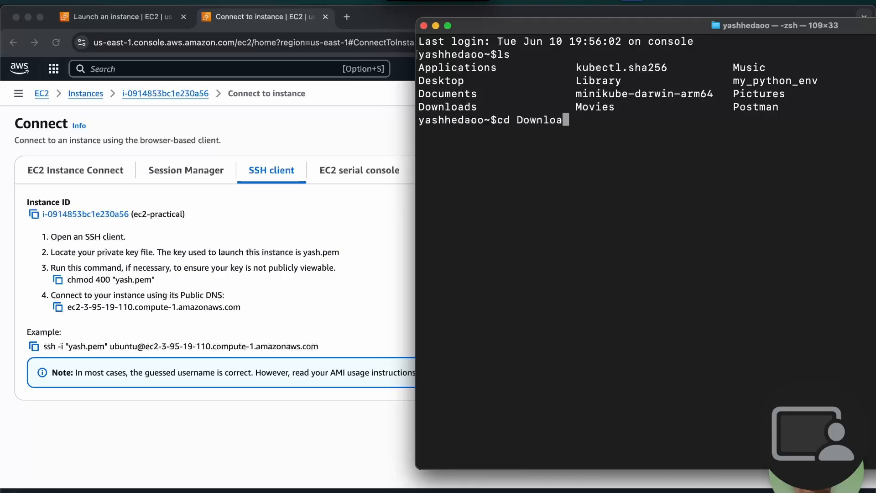
pyautogui.press('Return')
pyautogui.write('ls')
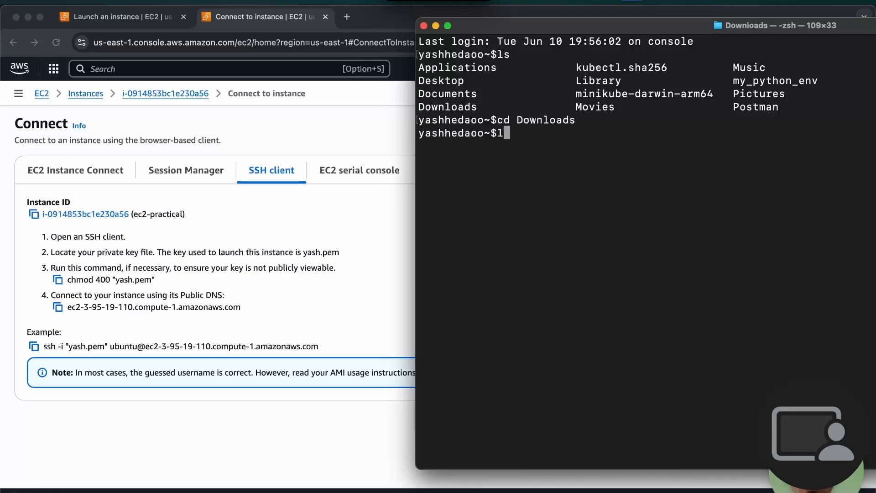
pyautogui.press('Return')
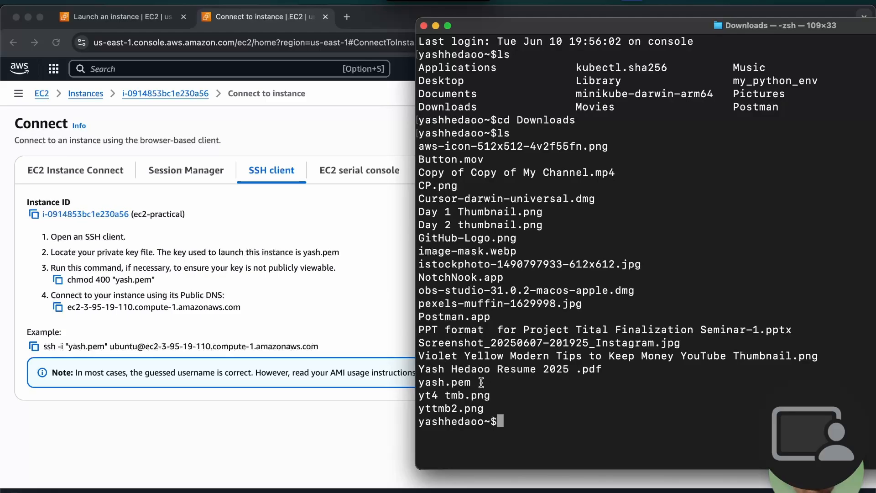
# Step: Highlight the yash.pem key file in the Downloads listing, and clear the terminal screen
pyautogui.moveTo(479, 383); pyautogui.dragTo(414, 382)
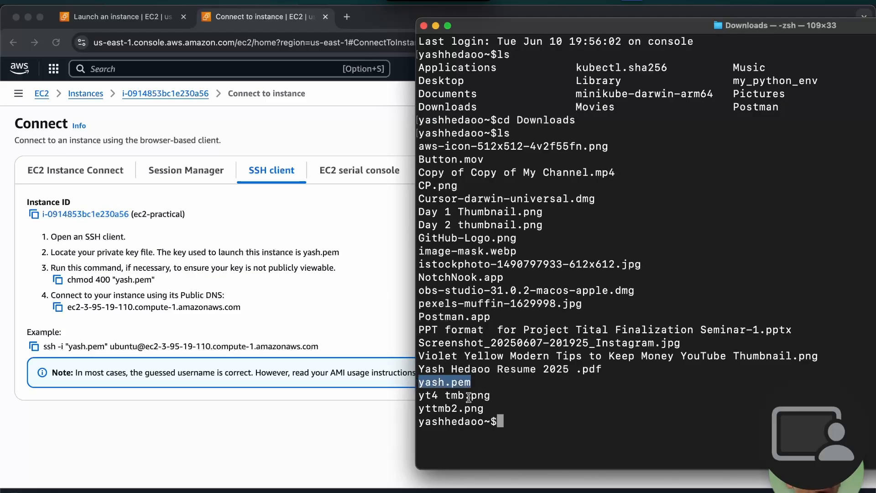
pyautogui.click(520, 409)
pyautogui.write('clear')
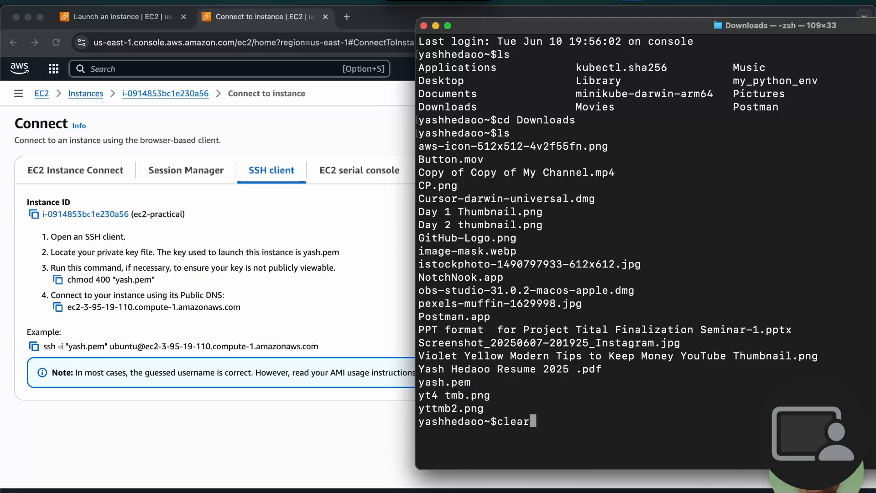
pyautogui.press('Return')
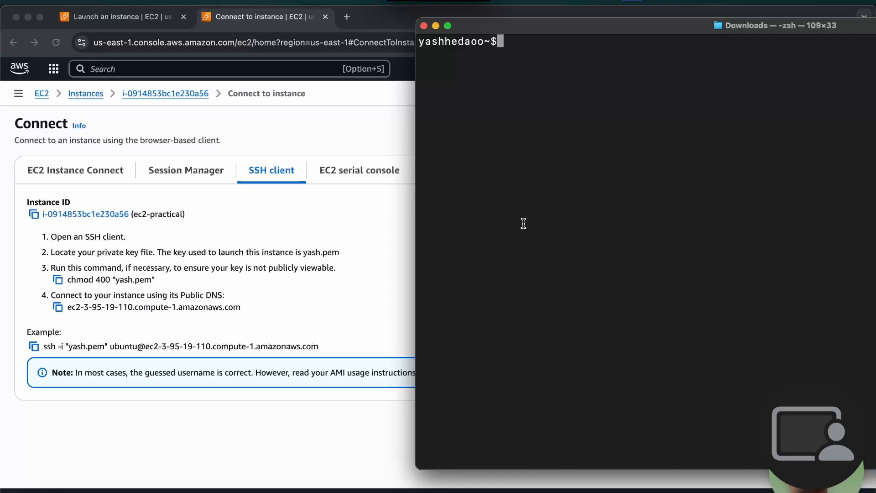
# Step: Copy the chmod 400 "yash.pem" command from the SSH instructions in the browser and run it in Terminal
pyautogui.click(63, 282)
pyautogui.click(63, 282)
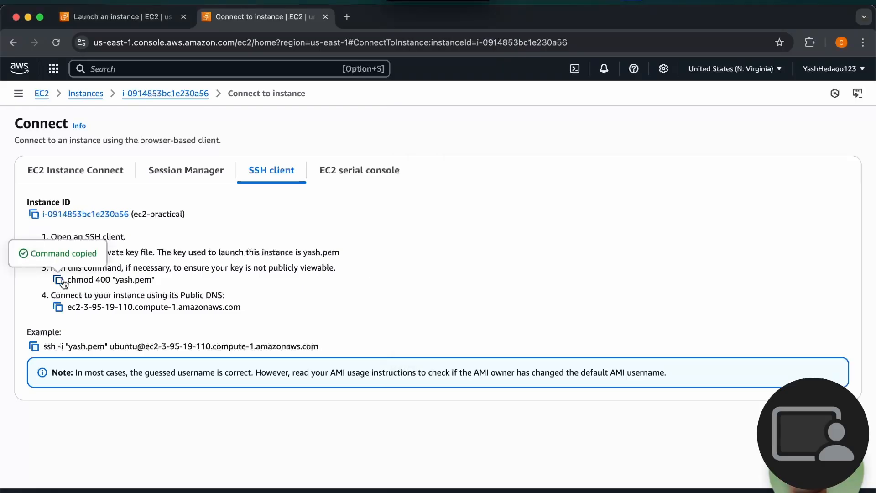
pyautogui.click(707, 491)
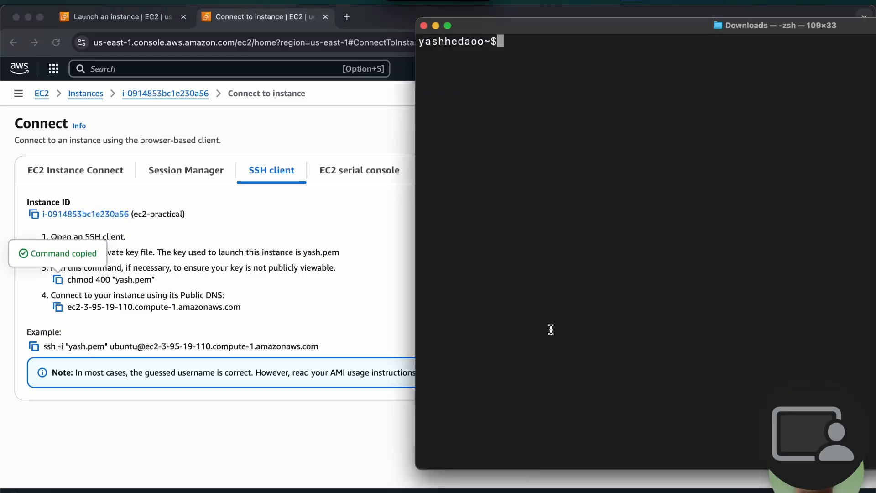
pyautogui.press('super+v')
pyautogui.press('Return')
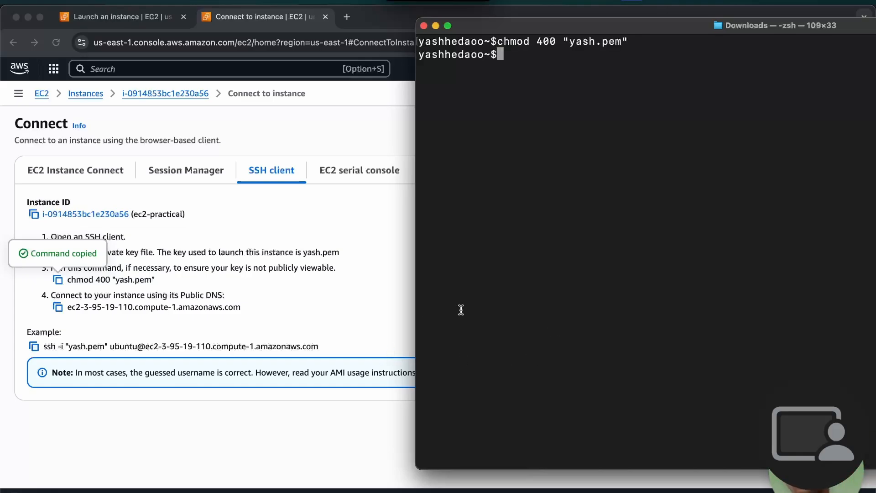
# Step: Copy the example ssh -i "yash.pem" command for the ubuntu user from the browser and run it in Terminal
pyautogui.click(232, 308)
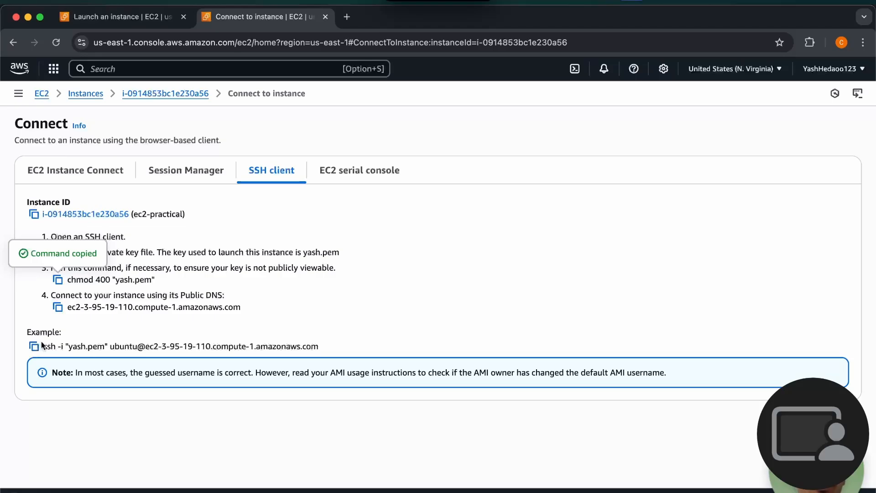
pyautogui.click(70, 327)
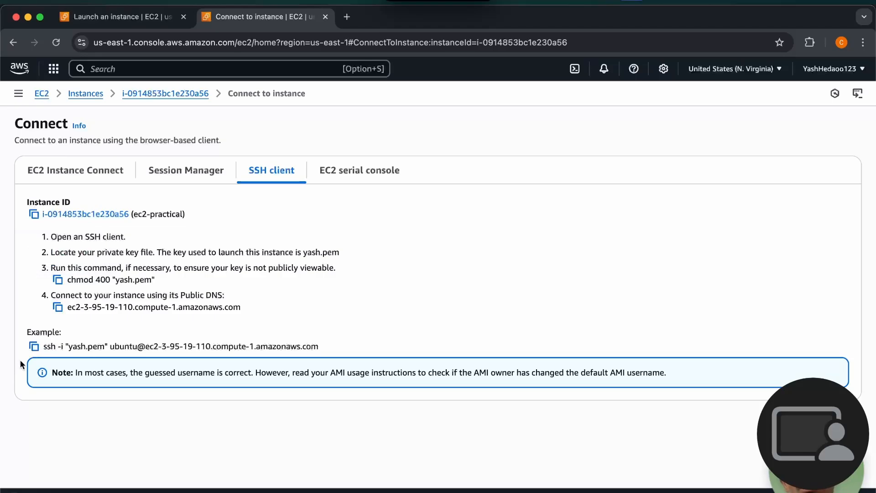
pyautogui.click(34, 347)
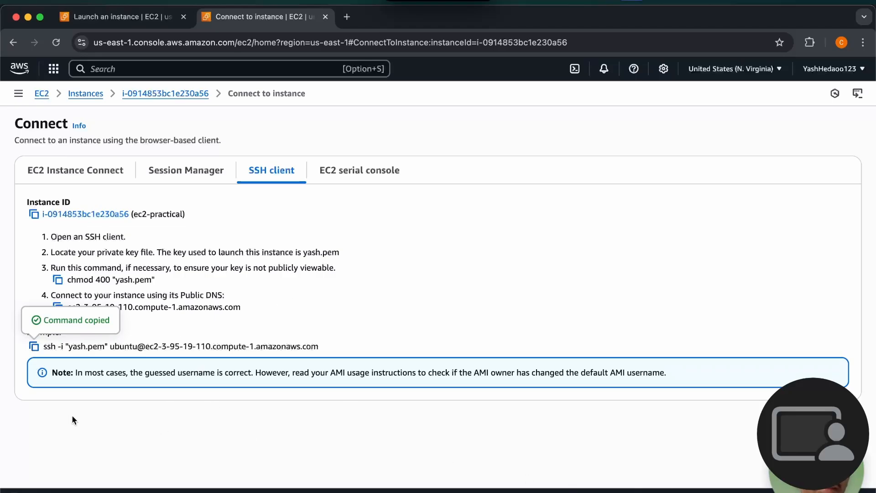
pyautogui.click(707, 491)
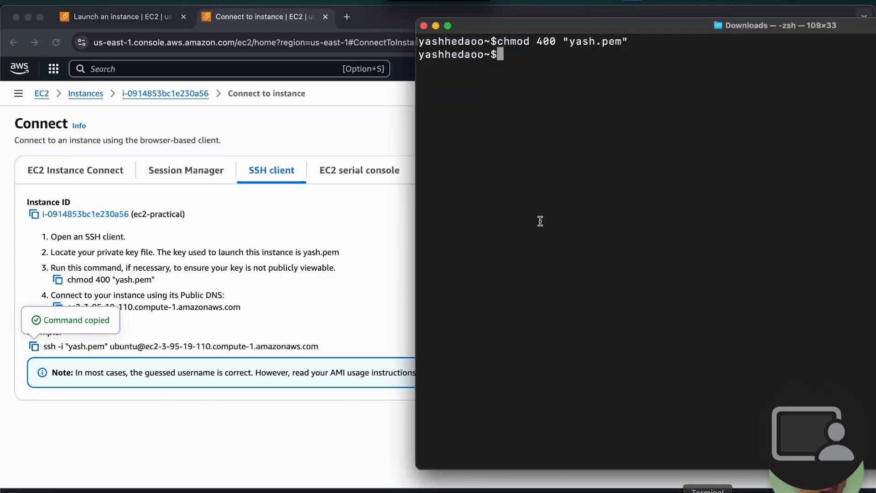
pyautogui.press('super+v')
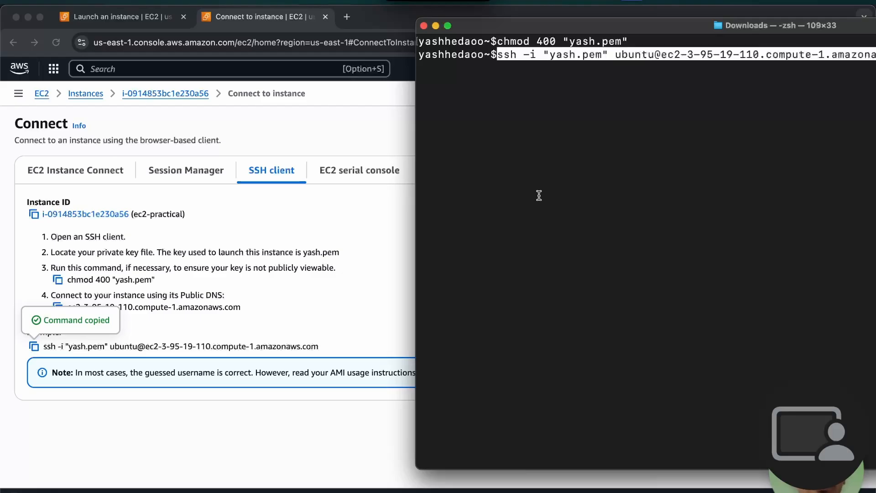
pyautogui.press('Return')
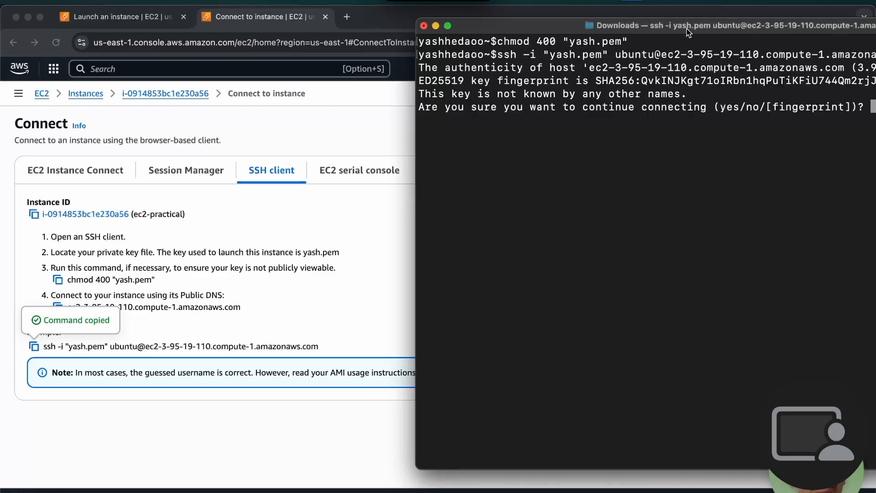
# Step: Move the terminal window so the full host prompt fits on screen, and answer yes to continue connecting
pyautogui.moveTo(688, 32); pyautogui.dragTo(616, 33)
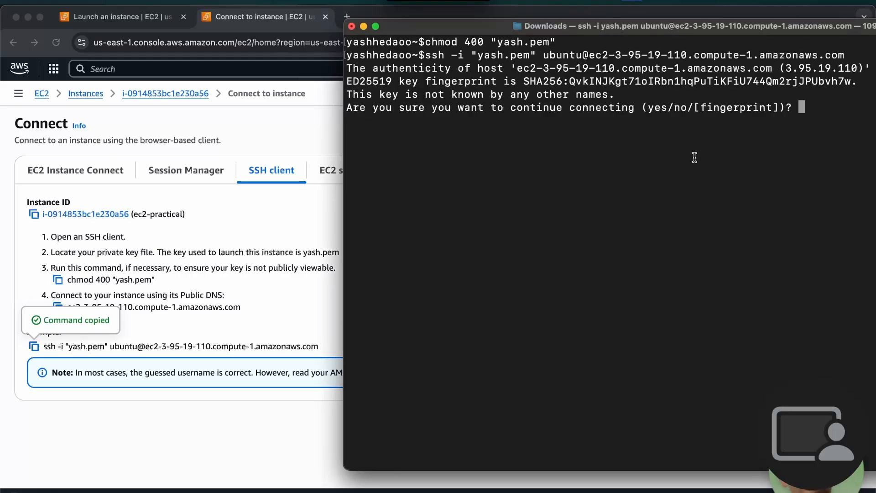
pyautogui.write('yes')
pyautogui.press('Return')
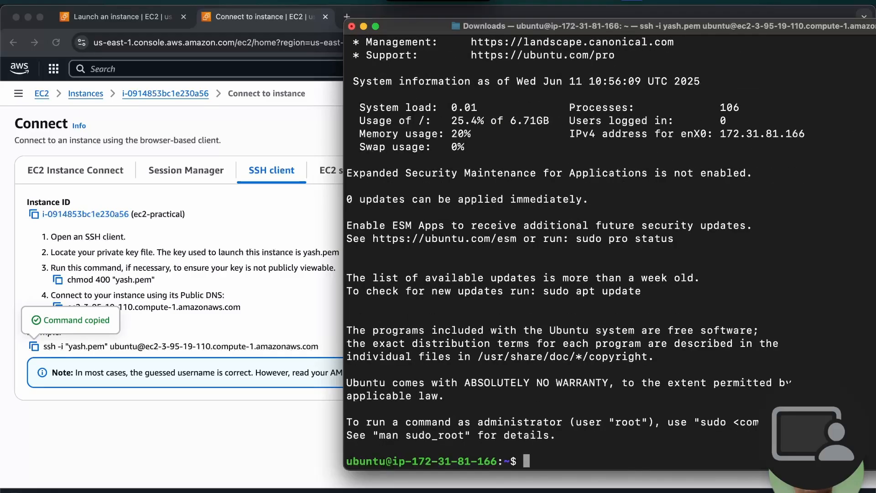
# Step: Clear the remote session's screen to inspect its ubuntu prompt, and switch back to the Connect page in the browser
pyautogui.write('clear')
pyautogui.press('Return')
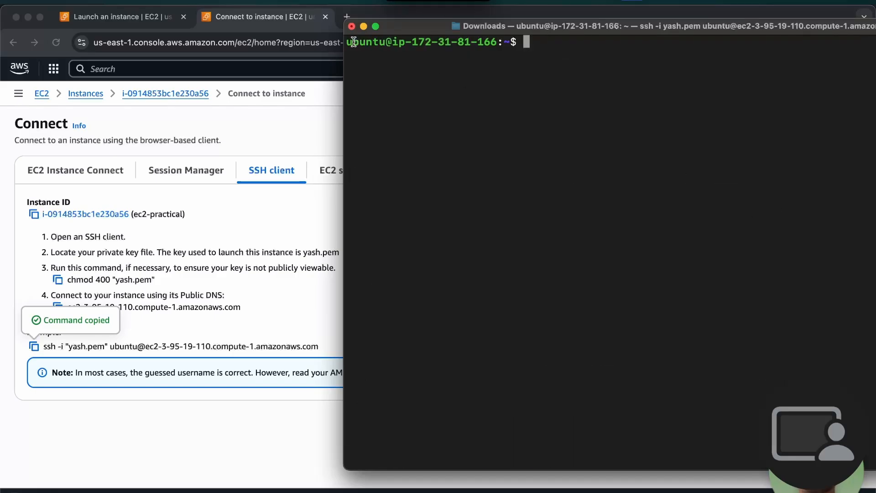
pyautogui.moveTo(353, 42); pyautogui.dragTo(498, 42)
pyautogui.click(410, 47)
pyautogui.click(412, 51)
pyautogui.click(462, 105)
pyautogui.click(162, 273)
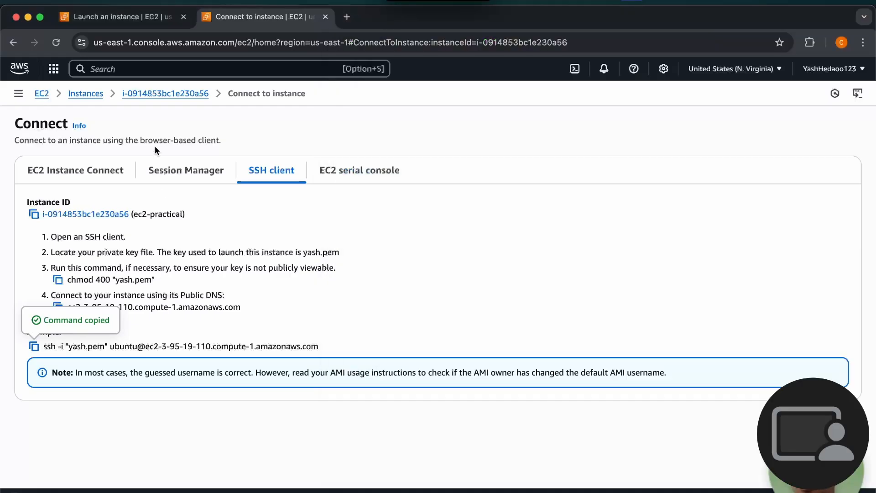
# Step: Return to the EC2 Instances list and examine the summary of the ec2-practical instance
pyautogui.click(85, 93)
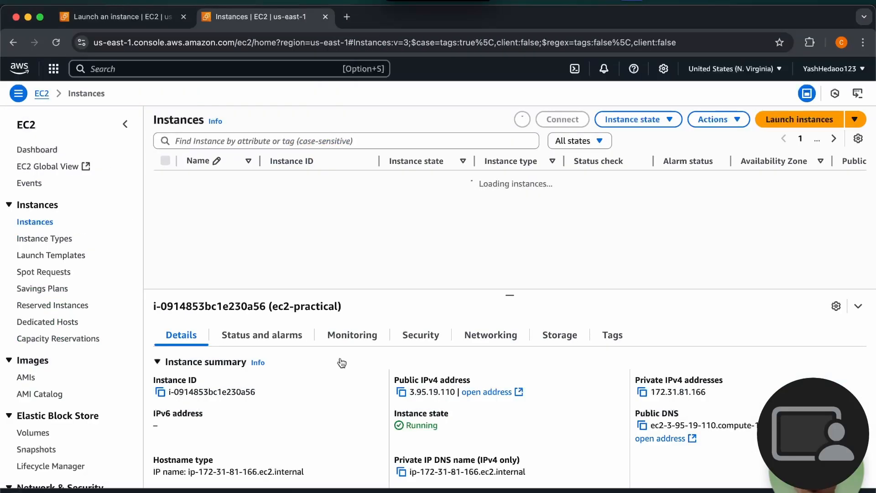
pyautogui.scroll(-2, 342, 362)
pyautogui.scroll(1, 342, 362)
pyautogui.scroll(1, 341, 357)
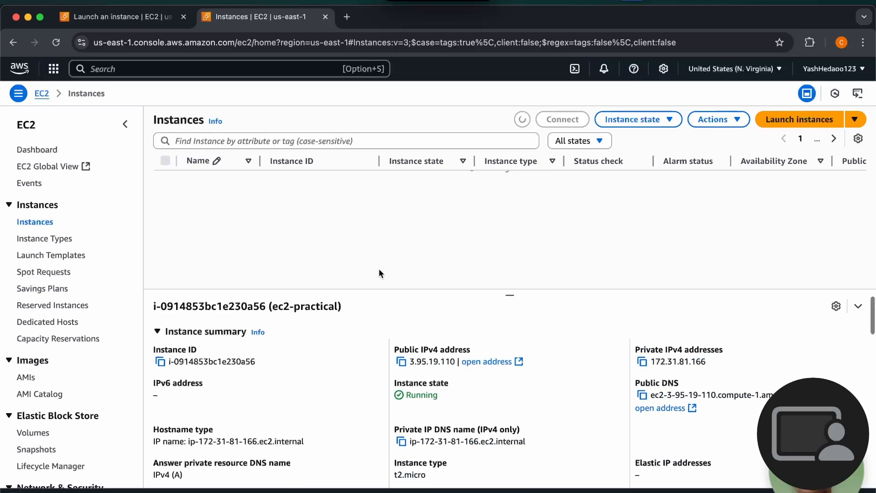
pyautogui.scroll(1, 424, 231)
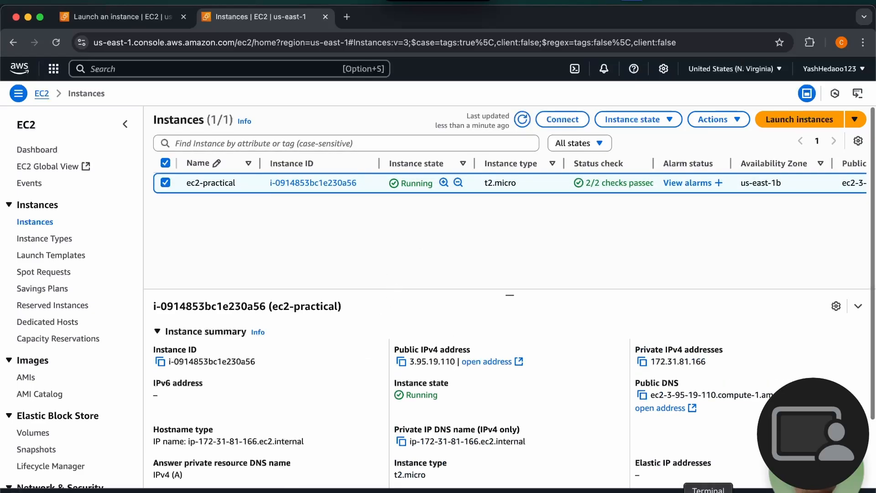
# Step: Switch to Terminal and list the contents of the remote home directory with ls
pyautogui.click(707, 492)
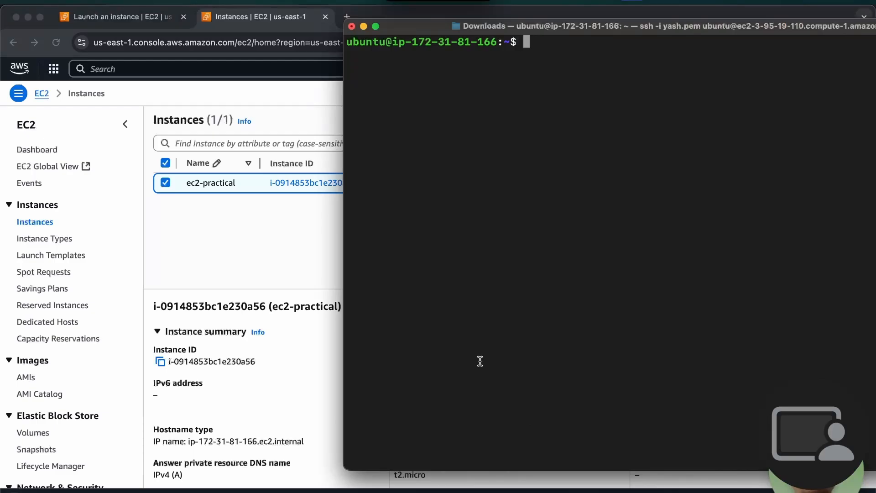
pyautogui.write('ls')
pyautogui.press('Return')
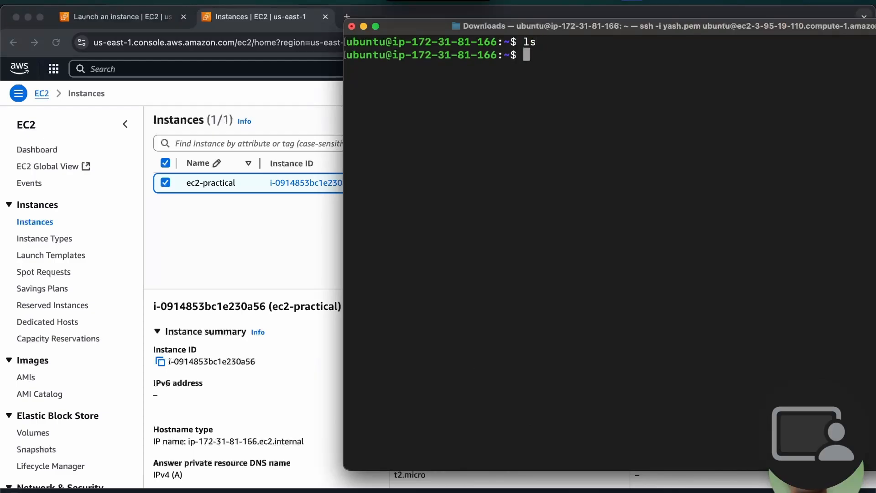
pyautogui.press('Return')
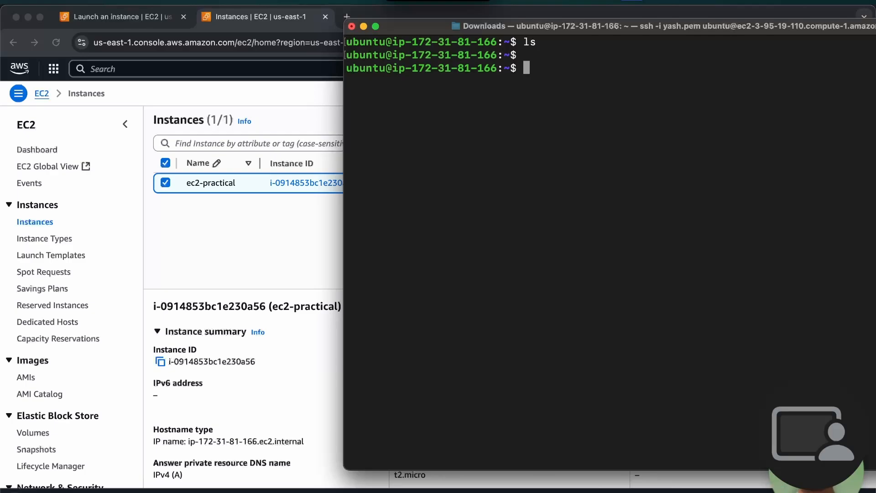
# Step: Create a directory named ec2-practical in the remote home directory with mkdir
pyautogui.write('mkdir ec')
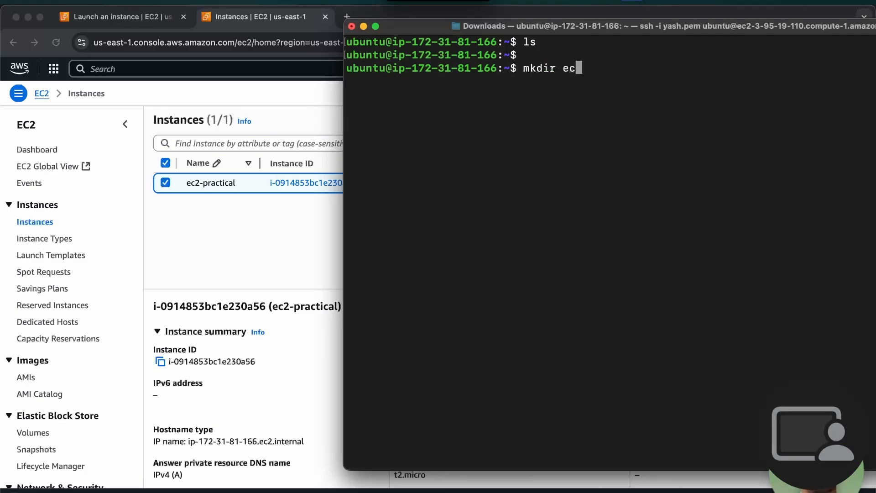
pyautogui.write('2')
pyautogui.write('-')
pyautogui.write('prca')
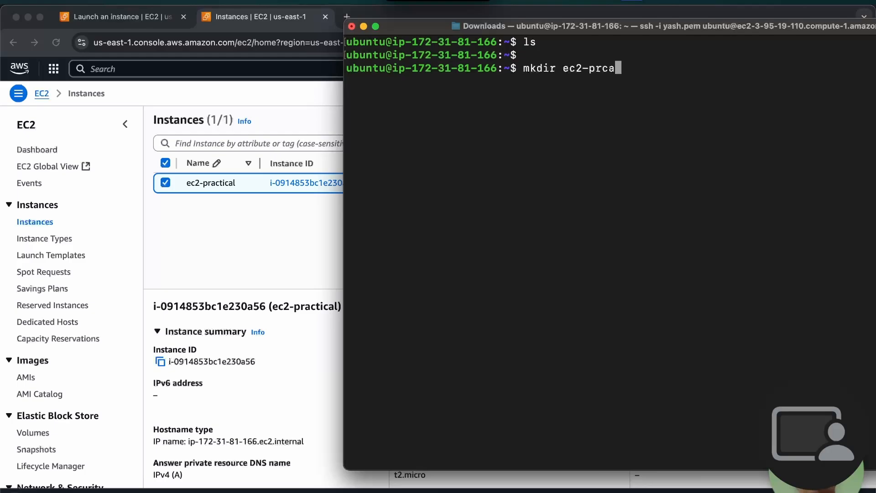
pyautogui.write('tica;')
pyautogui.press('BackSpace')
pyautogui.press('BackSpace')
pyautogui.press('BackSpace')
pyautogui.press('BackSpace')
pyautogui.press('BackSpace')
pyautogui.press('BackSpace')
pyautogui.press('BackSpace')
pyautogui.press('BackSpace')
pyautogui.write('ractical')
pyautogui.press('Return')
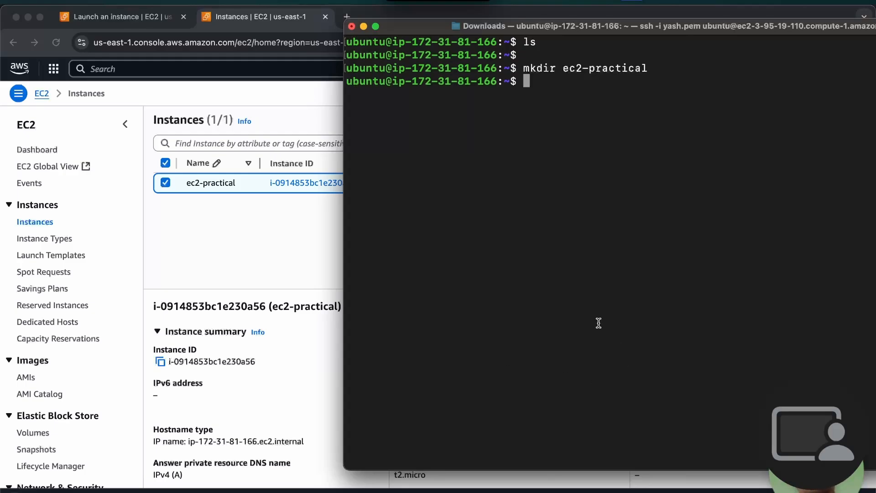
# Step: List the home directory to check for the ec2-practical folder, and change into it with cd
pyautogui.write('ls')
pyautogui.press('Return')
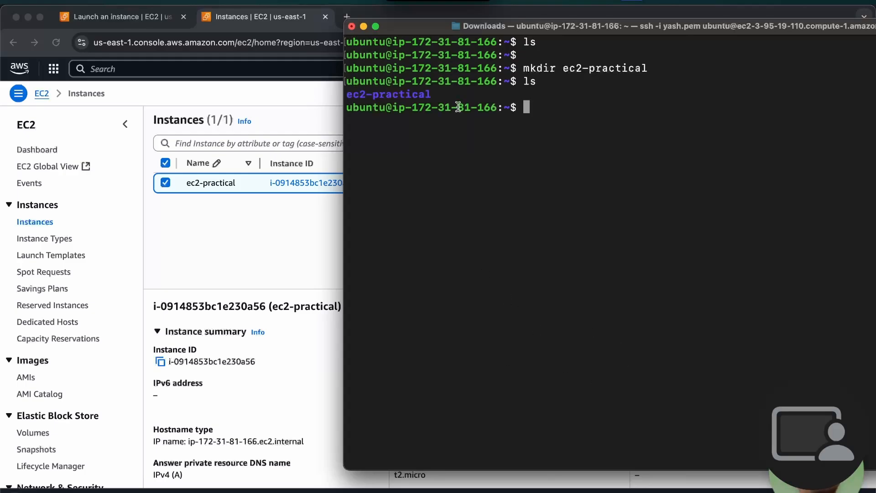
pyautogui.moveTo(430, 94); pyautogui.dragTo(342, 94)
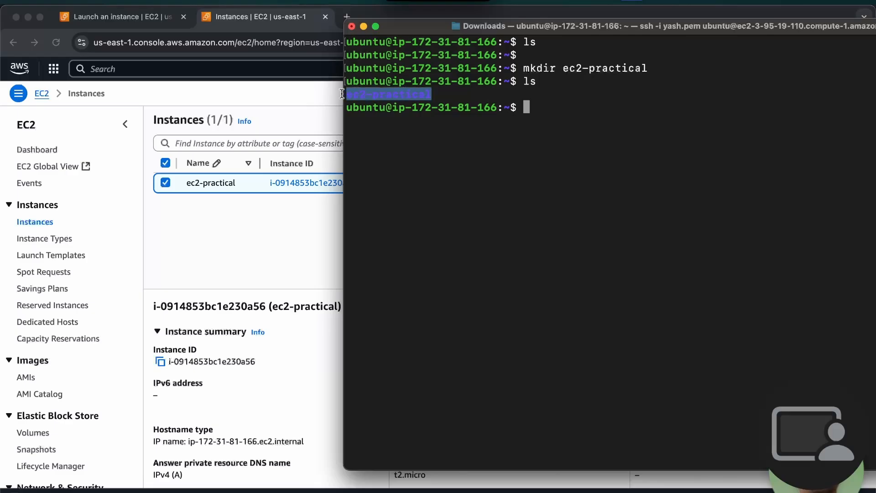
pyautogui.click(392, 142)
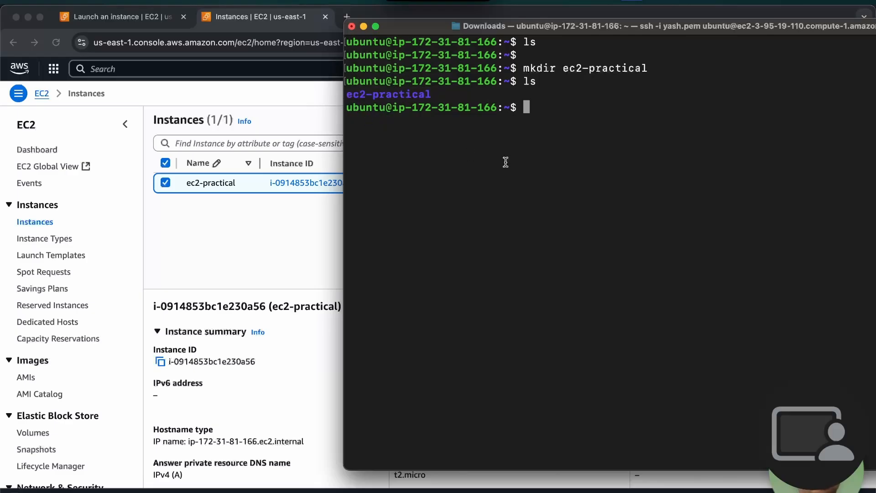
pyautogui.write('cd ec2')
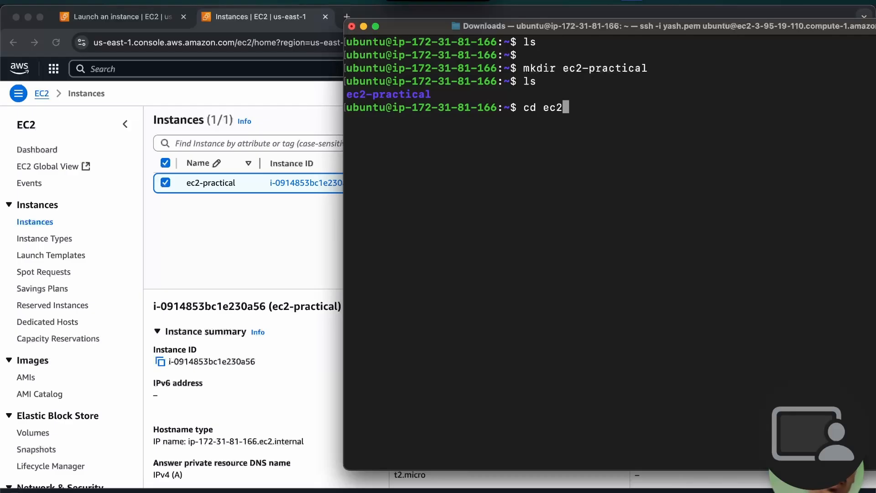
pyautogui.press('Tab')
pyautogui.press('Return')
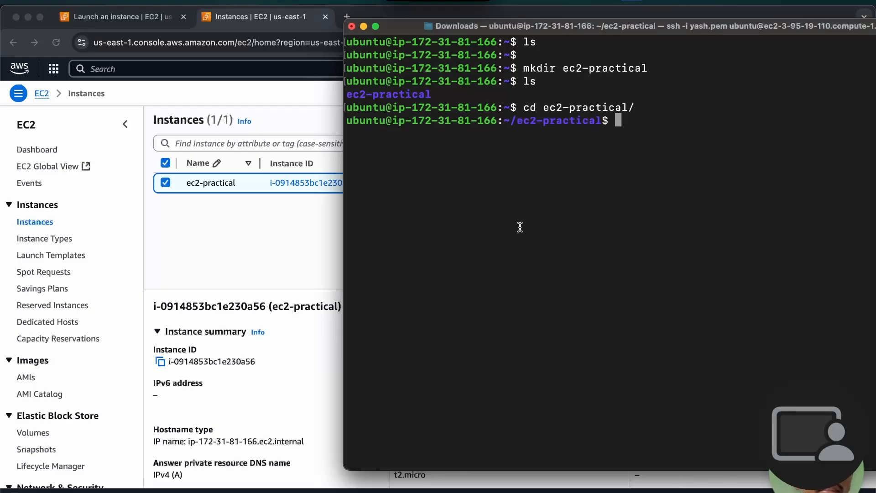
# Step: Switch to Safari, open the GitHub profile from the favourites in a new tab, and show the account's repositories
pyautogui.click(302, 250)
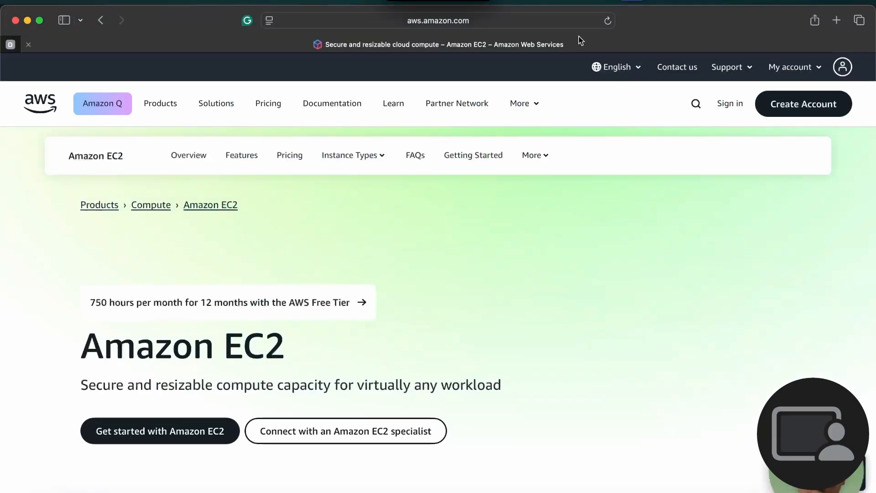
pyautogui.click(837, 20)
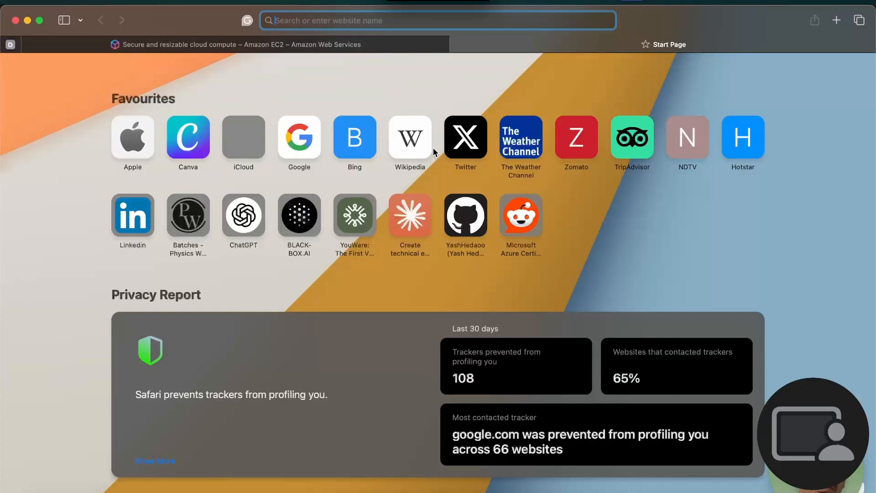
pyautogui.click(470, 234)
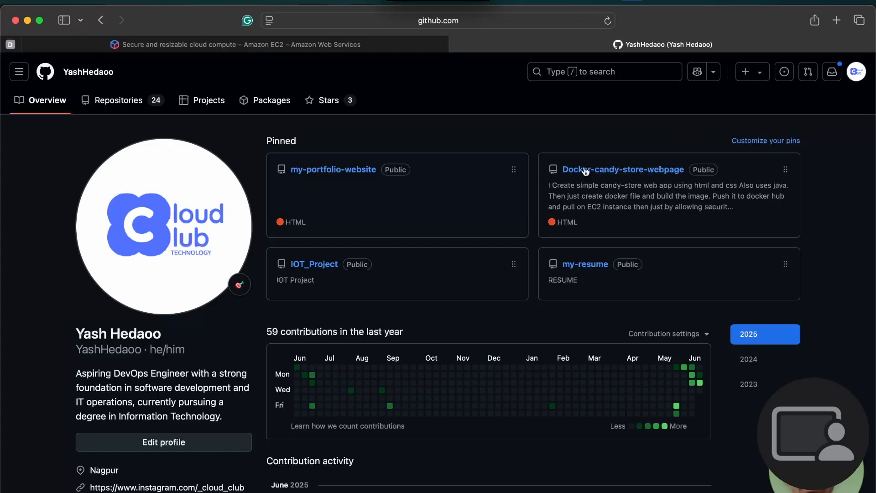
pyautogui.click(856, 75)
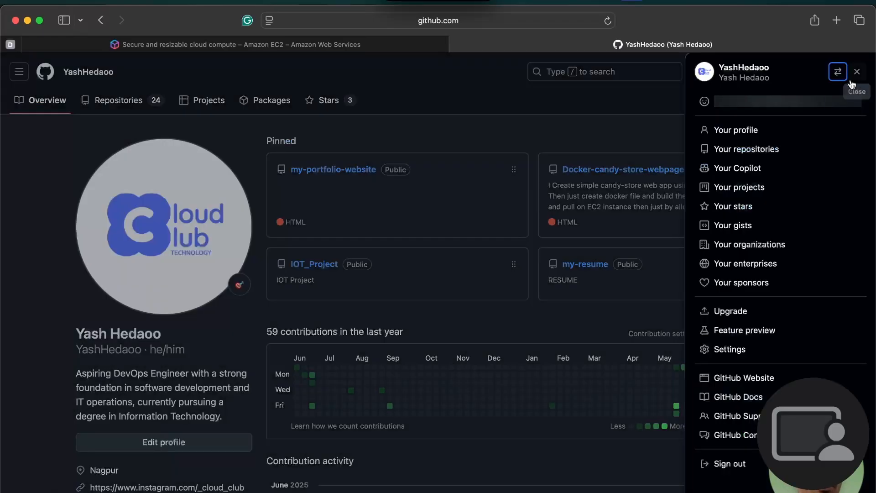
pyautogui.click(742, 151)
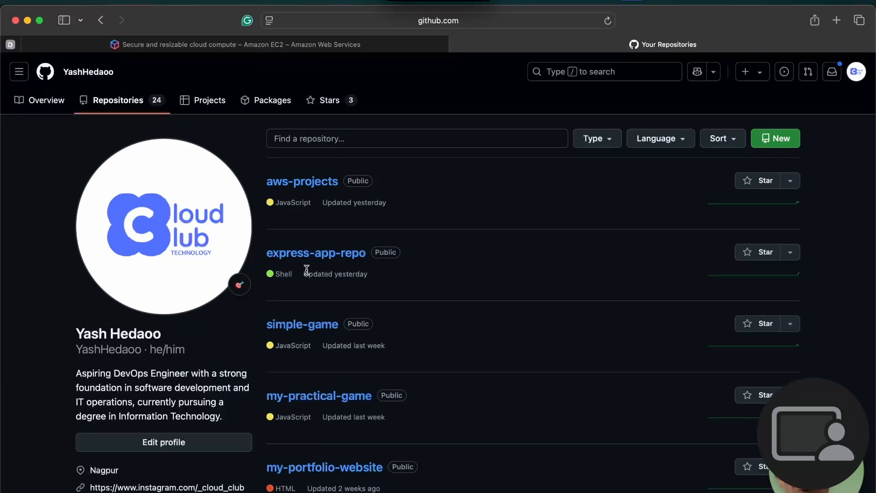
# Step: Open the aws-projects repository and look through the files in its project-day-2/Docker-candy-store-webpage/candy-store folder
pyautogui.scroll(-1, 306, 269)
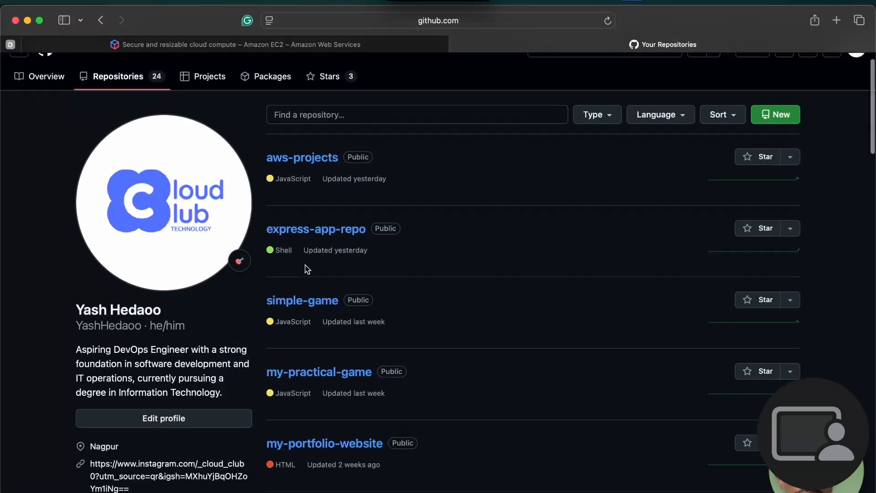
pyautogui.click(308, 158)
pyautogui.scroll(-1, 251, 338)
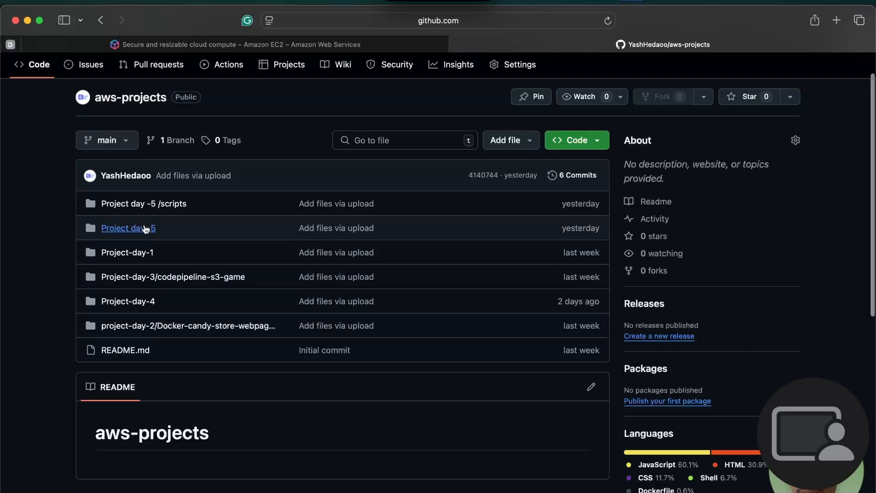
pyautogui.click(134, 326)
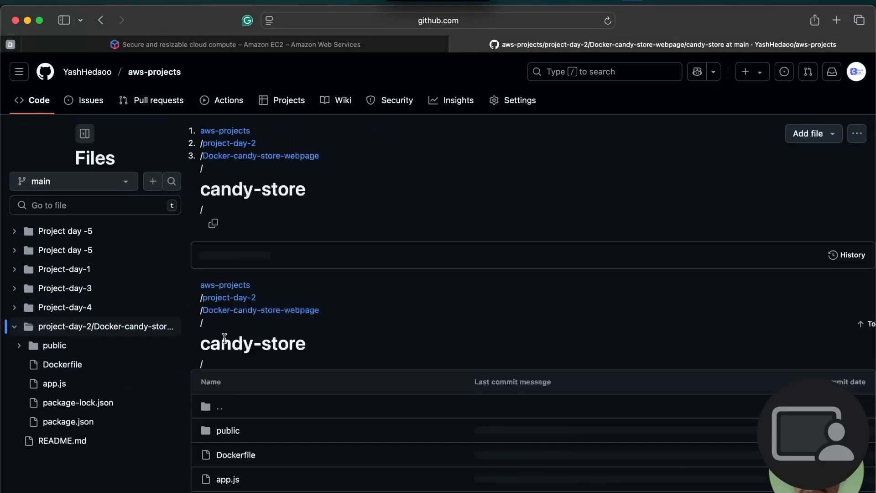
pyautogui.scroll(-1, 223, 338)
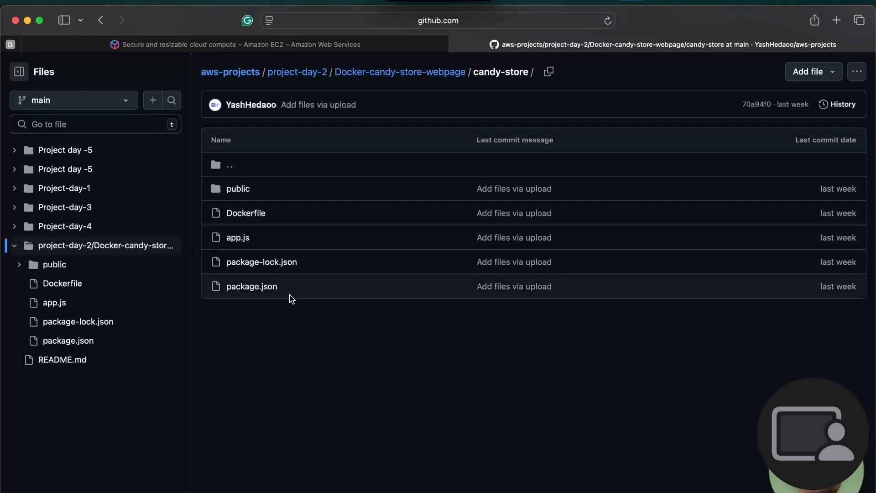
# Step: Return to the aws-projects root to view its HTTPS clone options, and switch back to the EC2 Instances page in Chrome
pyautogui.click(99, 19)
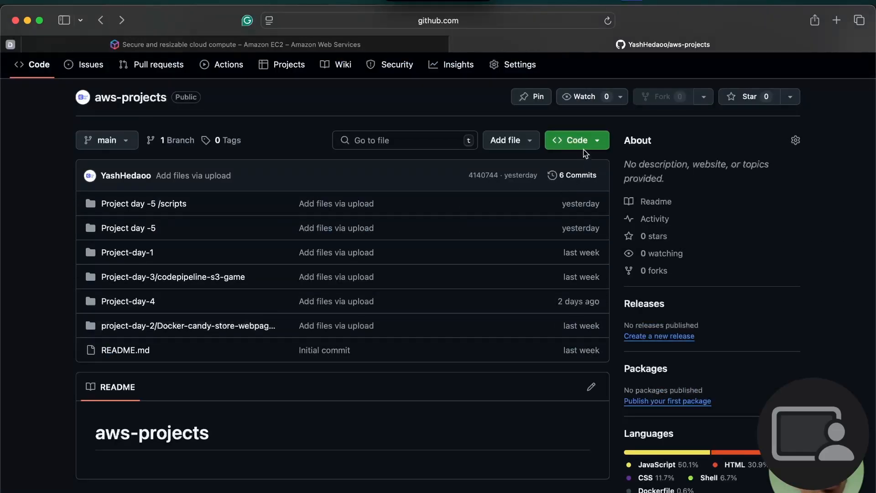
pyautogui.click(584, 152)
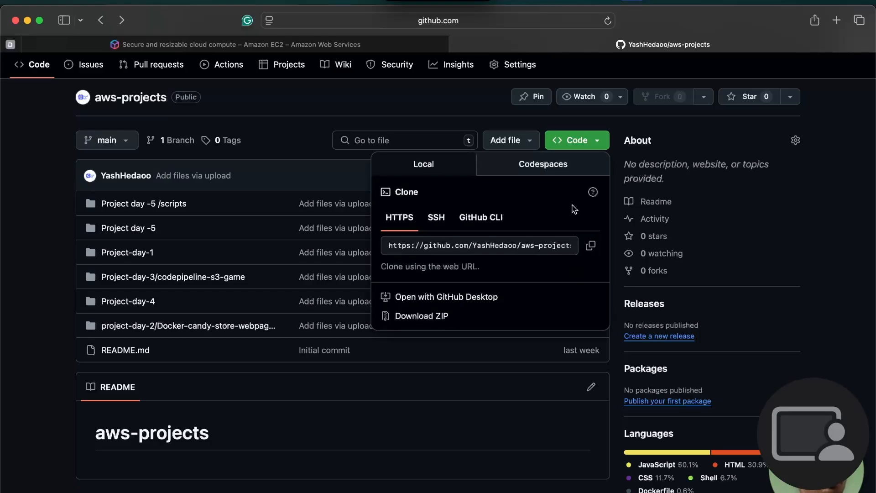
pyautogui.click(259, 151)
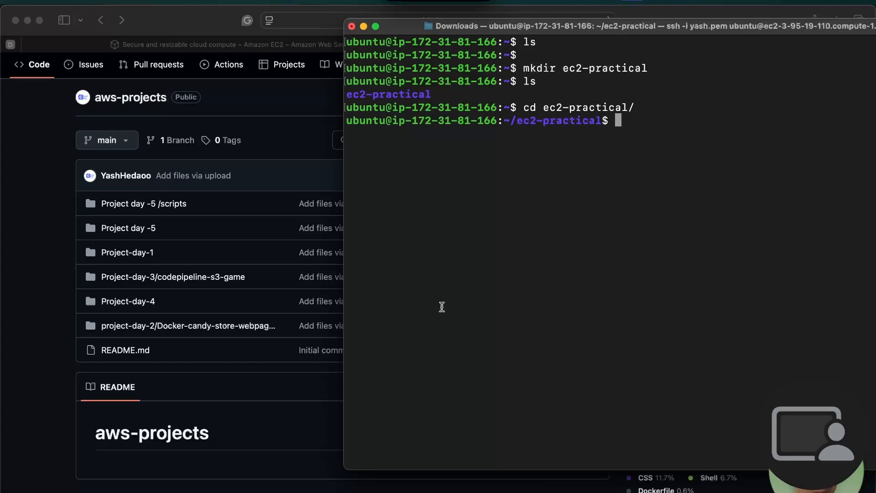
pyautogui.click(234, 394)
pyautogui.click(118, 492)
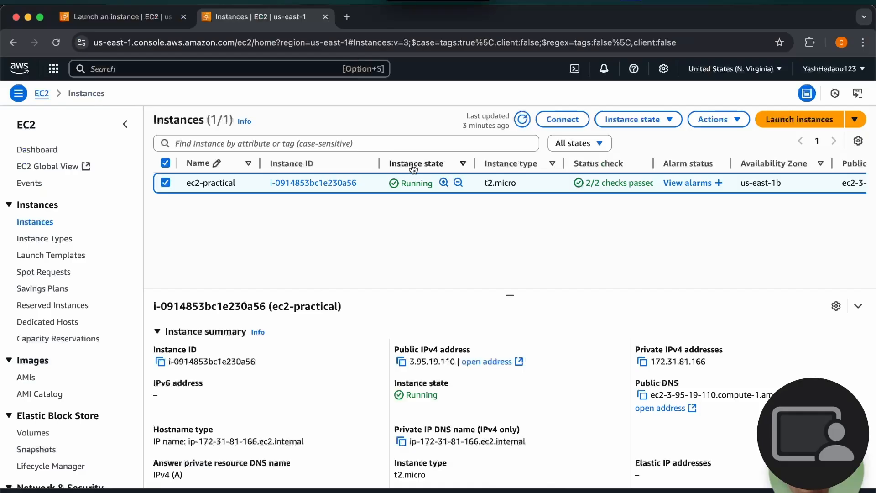
# Step: Copy ec2-practical's public IPv4 address, enter it with port 3000 as the address in a new tab, and discard that tab
pyautogui.click(402, 362)
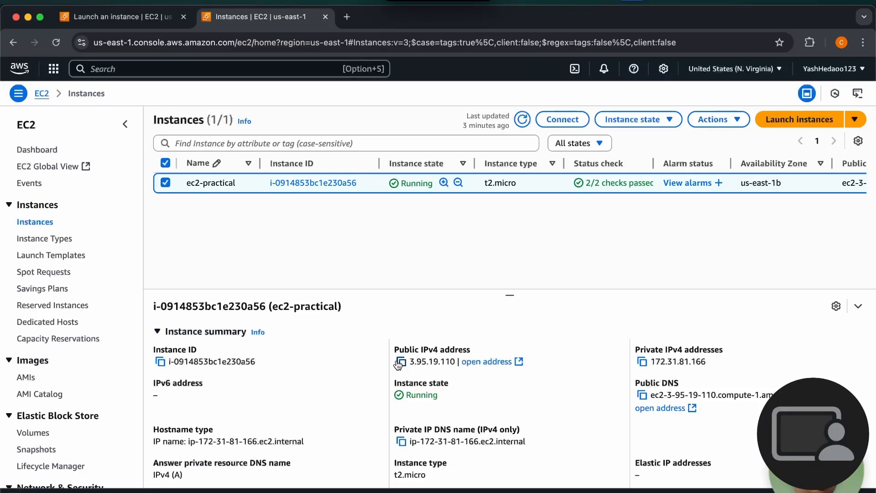
pyautogui.click(347, 16)
pyautogui.click(328, 45)
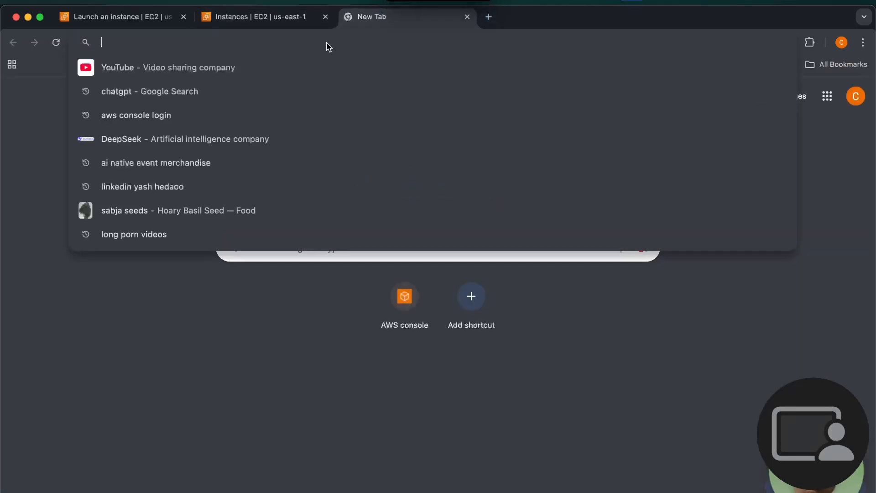
pyautogui.press('super+v')
pyautogui.write(':')
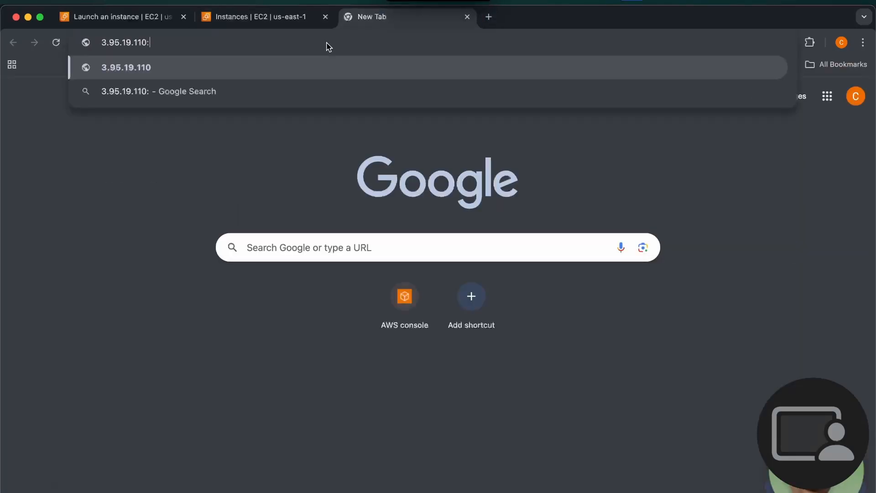
pyautogui.write('3000')
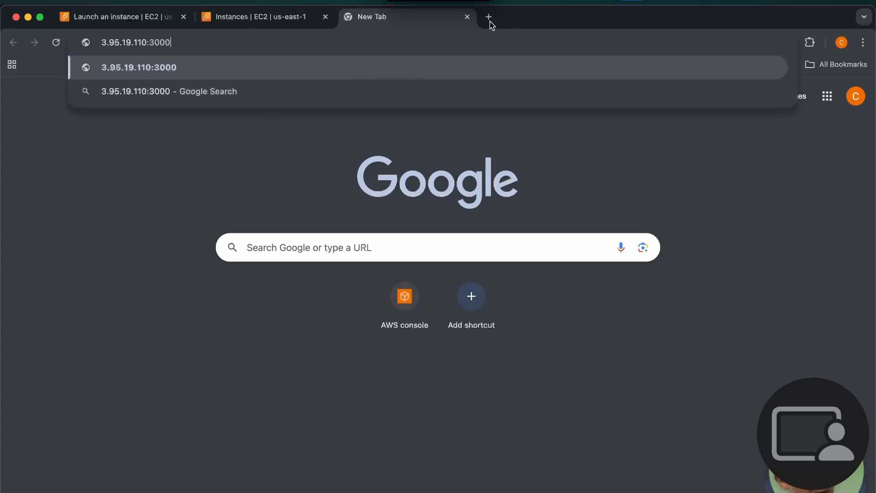
pyautogui.click(467, 17)
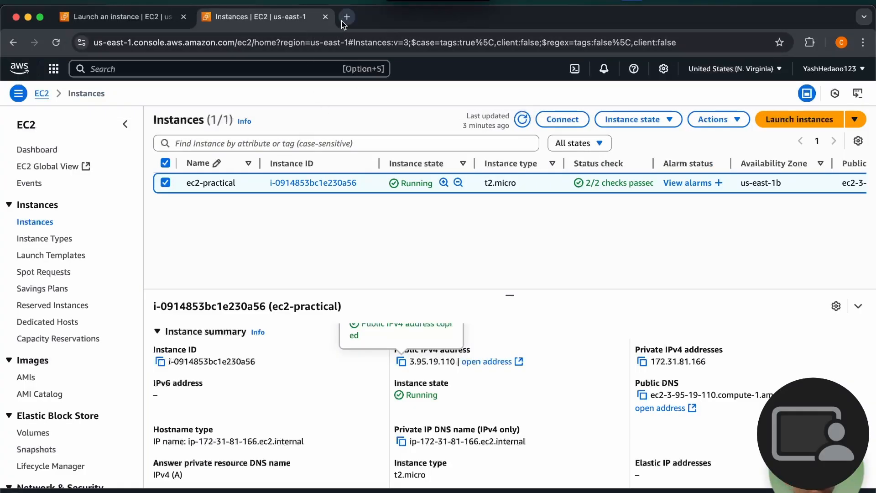
# Step: Open the launch-wizard-6 security group from ec2-practical's security details and start editing its inbound rules
pyautogui.scroll(-3, 269, 234)
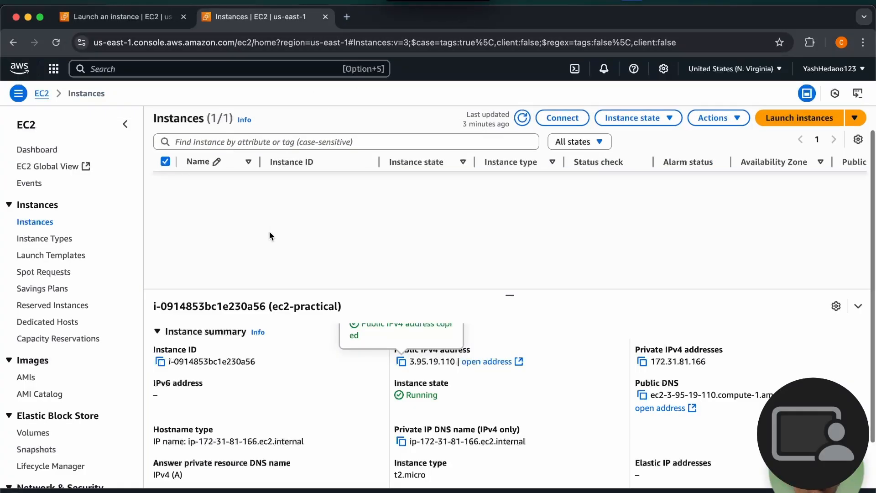
pyautogui.moveTo(510, 293); pyautogui.dragTo(510, 260)
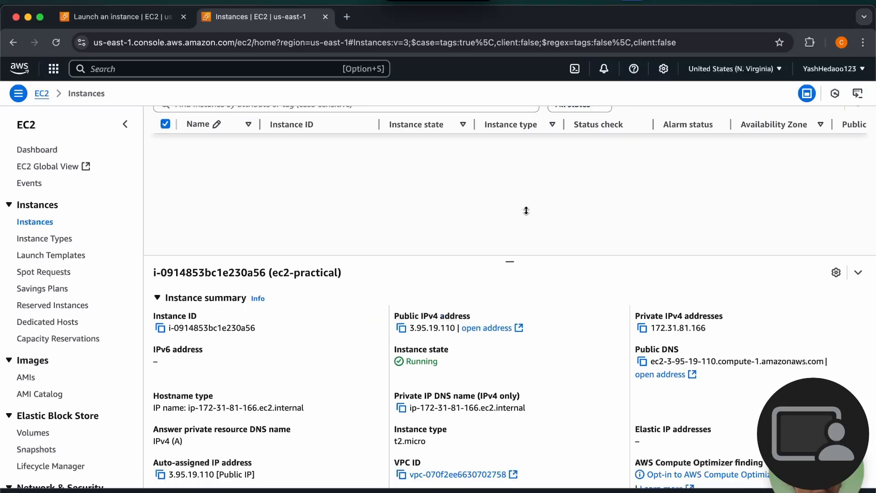
pyautogui.scroll(-5, 368, 341)
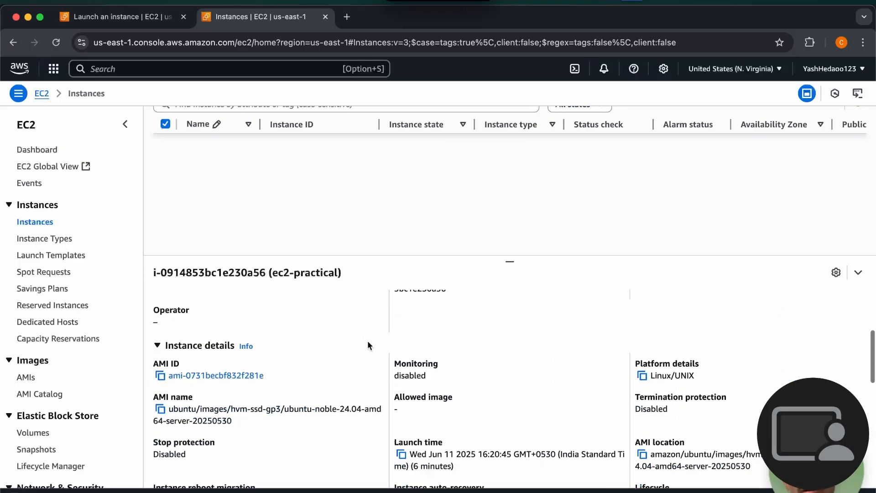
pyautogui.scroll(10, 367, 340)
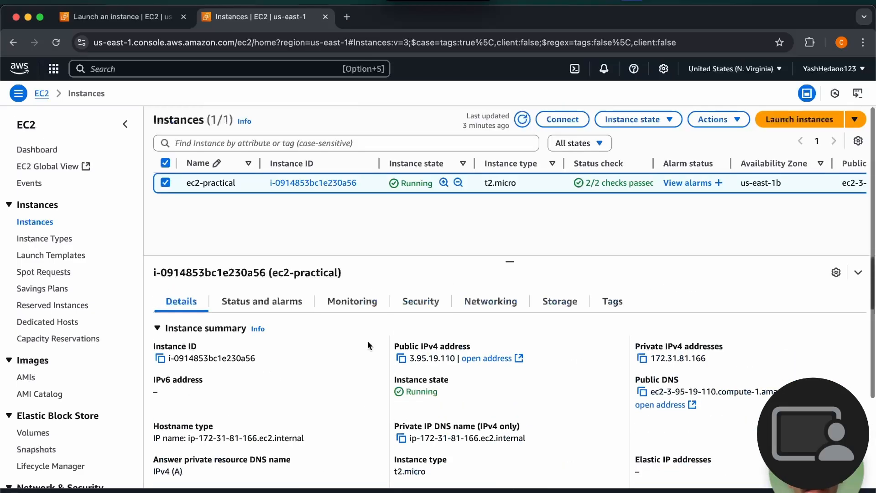
pyautogui.click(428, 300)
pyautogui.scroll(-3, 429, 294)
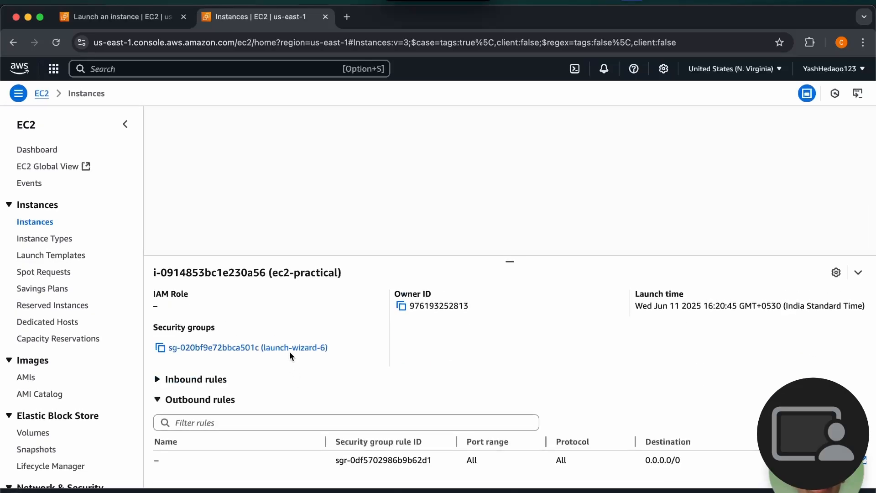
pyautogui.click(290, 350)
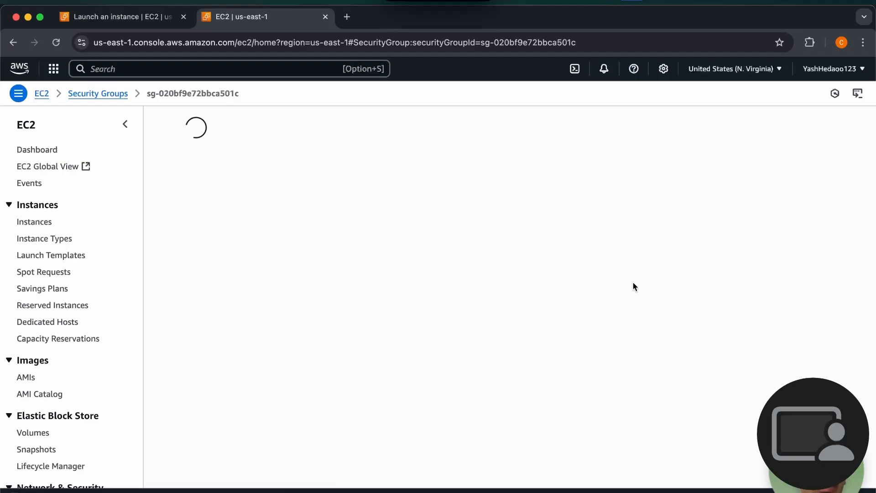
pyautogui.click(807, 314)
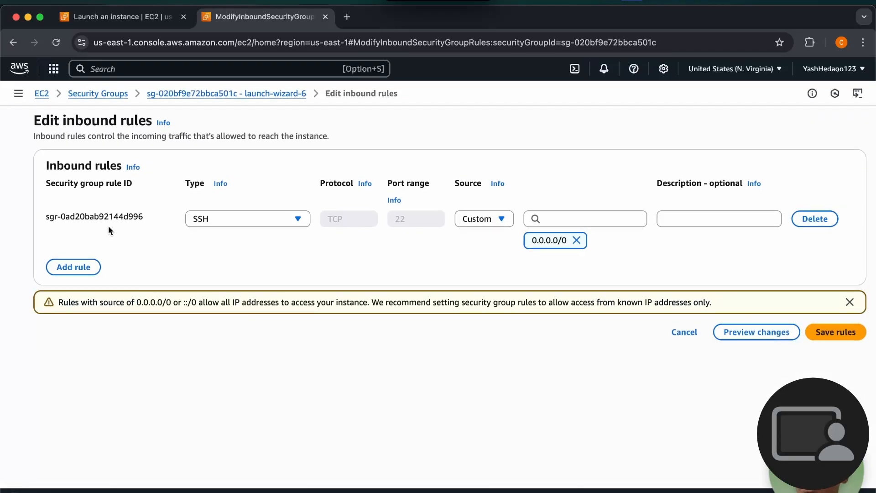
# Step: Add a Custom TCP inbound rule for port 3000 with source Anywhere (0.0.0.0/0), and save the rules
pyautogui.click(76, 266)
pyautogui.click(236, 264)
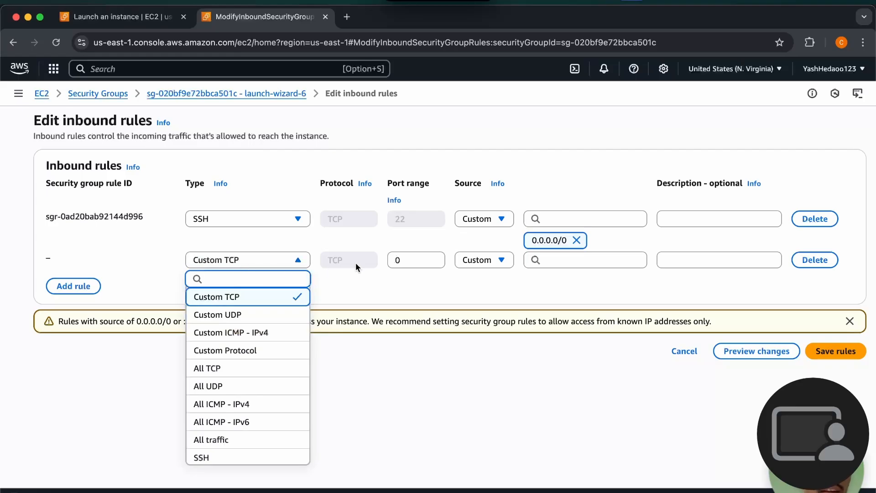
pyautogui.click(402, 260)
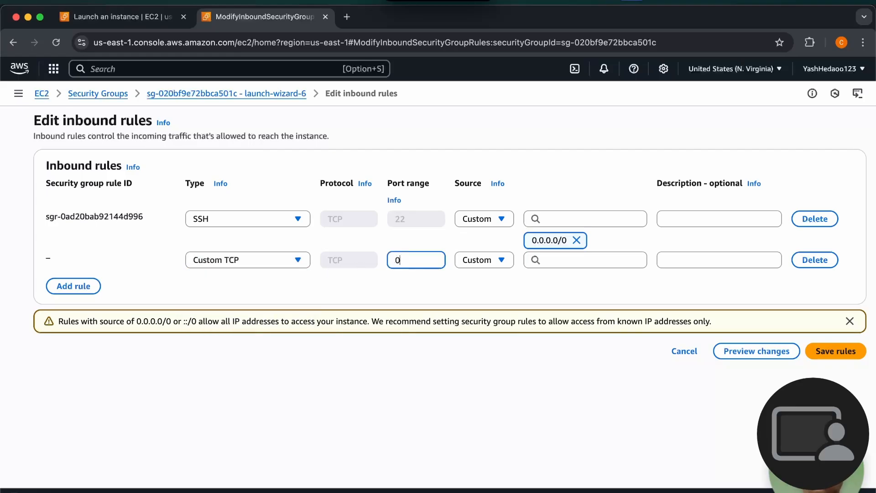
pyautogui.press('BackSpace')
pyautogui.write('3000')
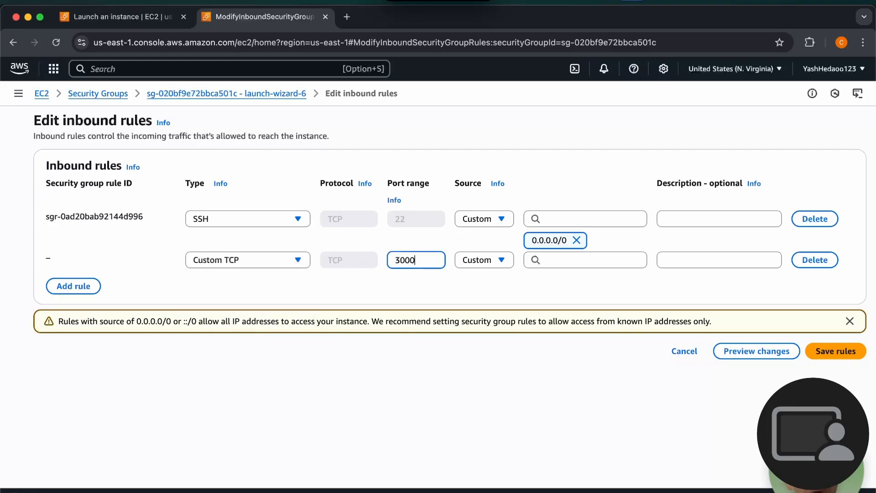
pyautogui.click(492, 259)
pyautogui.click(466, 299)
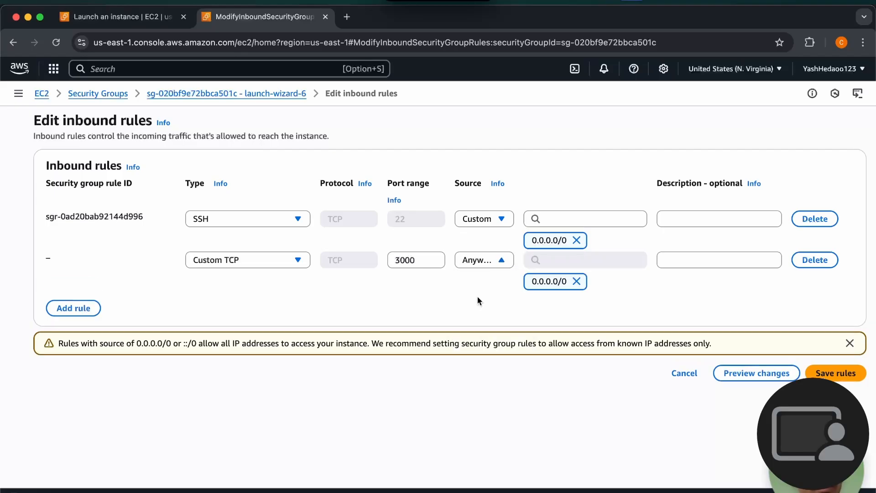
pyautogui.click(839, 374)
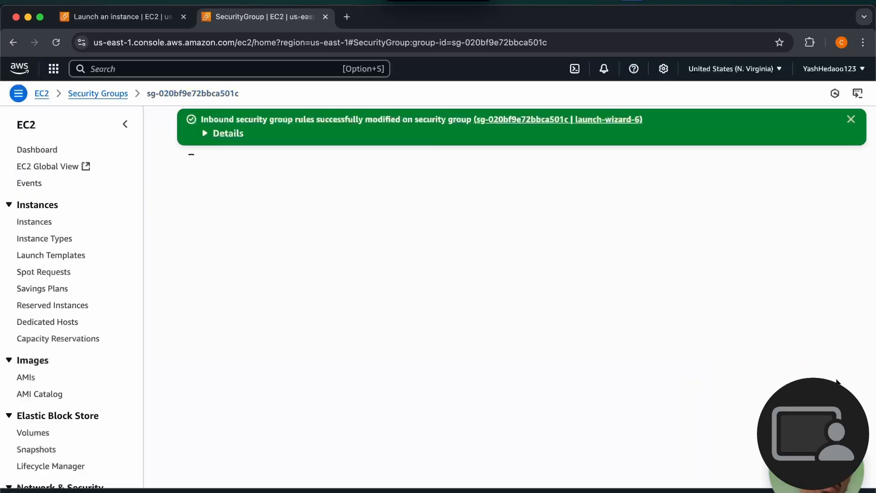